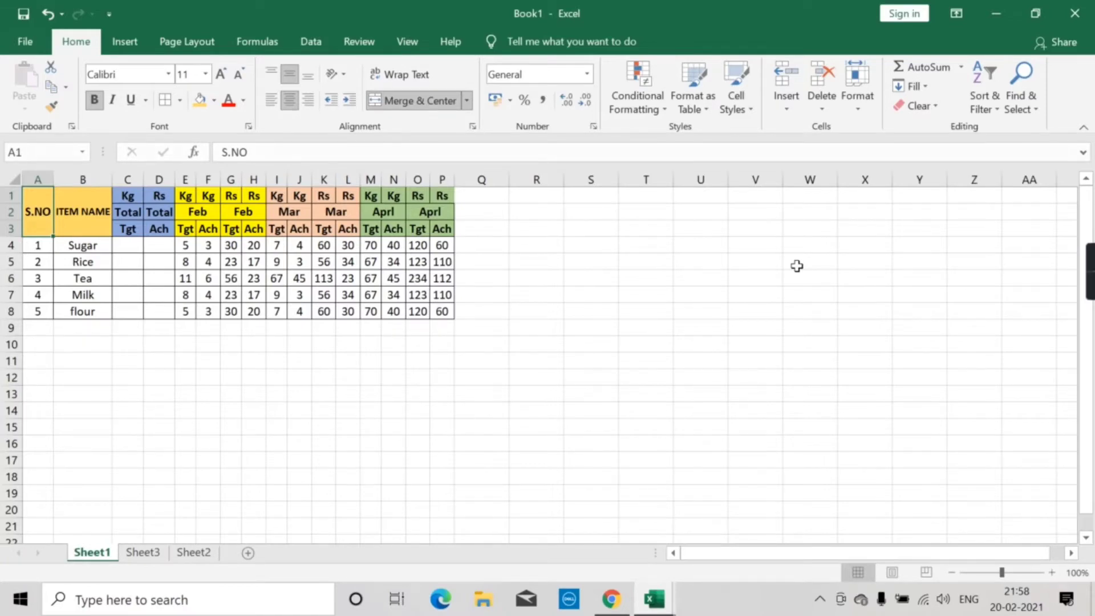
Step: Select the whole table A1:P8 and look over the start of its header row
{"action": "left_click", "coordinate": [128, 195]}
{"action": "left_click_drag", "start_coordinate": [37, 211], "coordinate": [442, 311]}
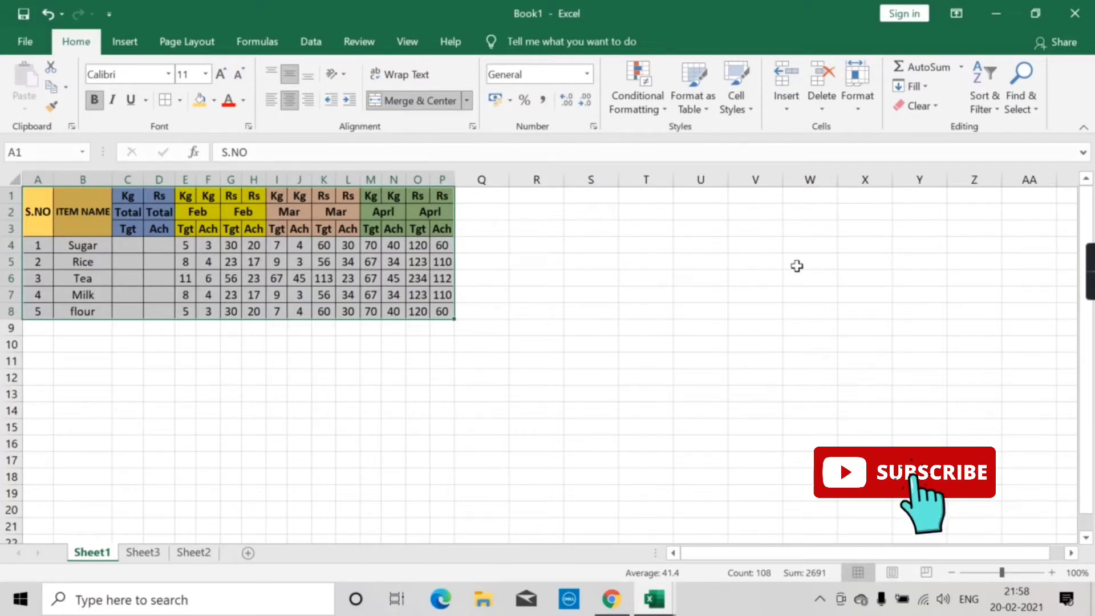
{"action": "key", "text": "Left"}
{"action": "key", "text": "Right"}
{"action": "key", "text": "Right"}
{"action": "key", "text": "Right"}
{"action": "key", "text": "Right"}
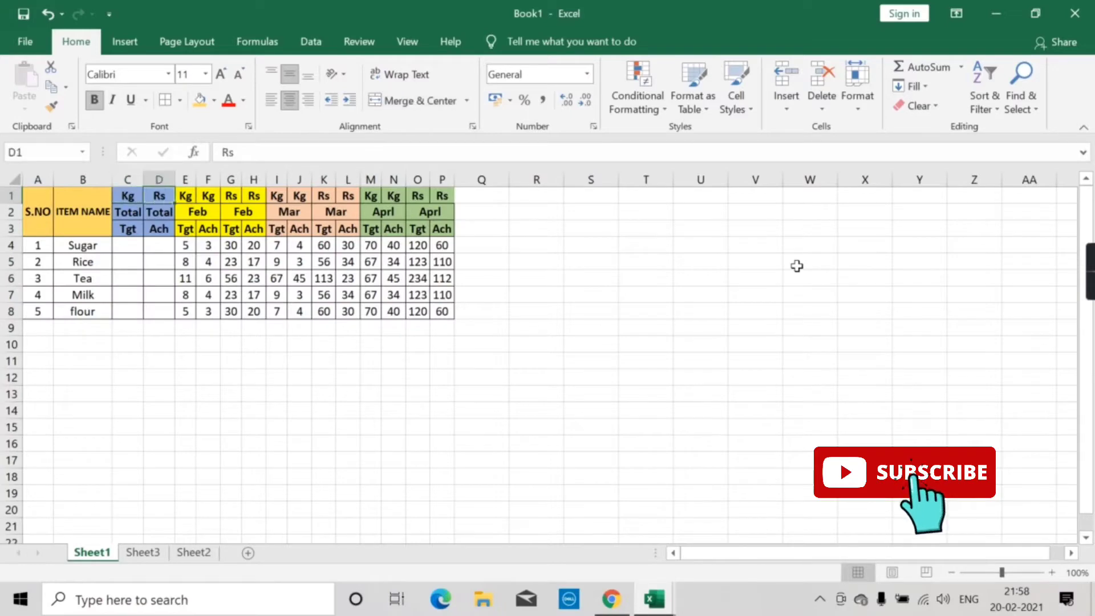
Step: Go through the item names listed under the ITEM NAME header in column B
{"action": "key", "text": "Left"}
{"action": "key", "text": "Left"}
{"action": "key", "text": "Left"}
{"action": "key", "text": "Down"}
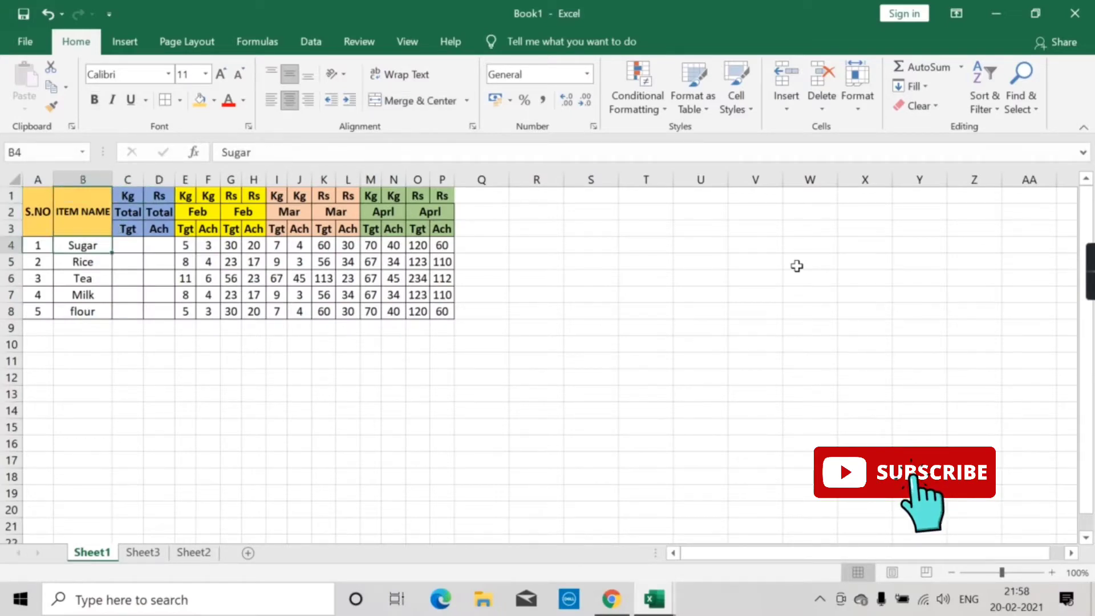
{"action": "key", "text": "Down"}
{"action": "key", "text": "Down"}
{"action": "key", "text": "Down"}
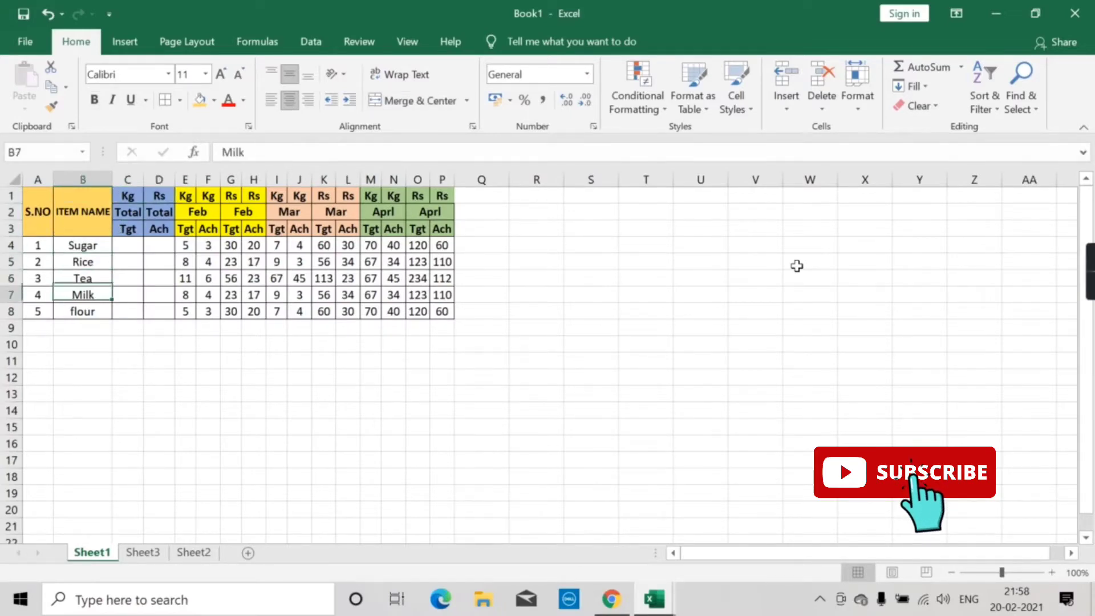
{"action": "key", "text": "Down"}
{"action": "key", "text": "Up"}
{"action": "key", "text": "Up"}
{"action": "key", "text": "Up"}
{"action": "key", "text": "Up"}
{"action": "key", "text": "Up"}
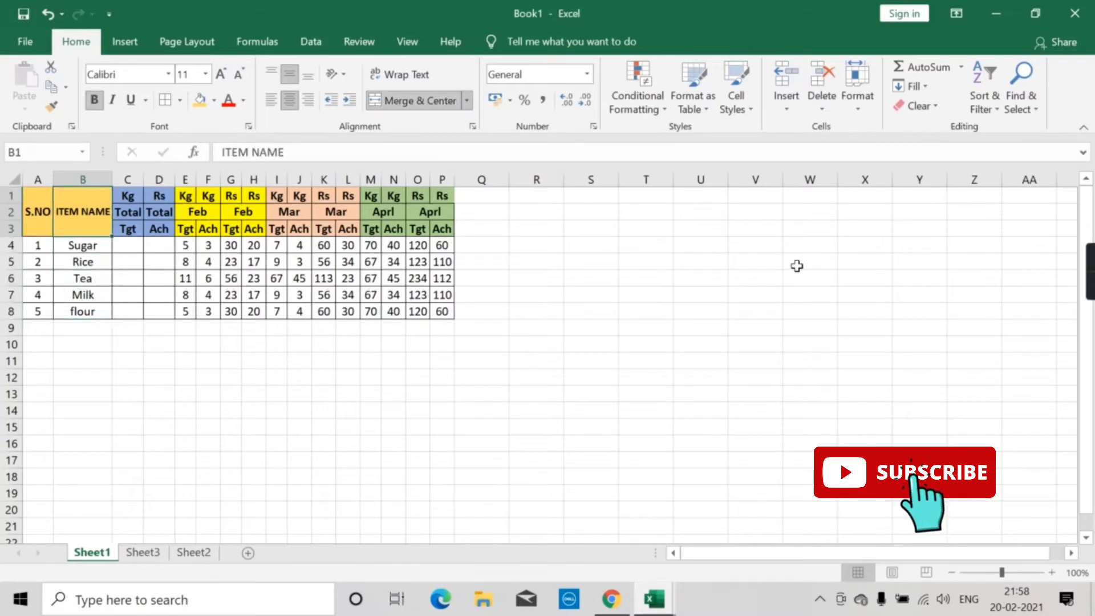
Step: Examine the Total headers in columns C:D and the Kg, Feb and Tgt/Ach headers above columns E:F
{"action": "key", "text": "Right"}
{"action": "key", "text": "Right"}
{"action": "key", "text": "Down"}
{"action": "key", "text": "Down"}
{"action": "key", "text": "Right"}
{"action": "key", "text": "Up"}
{"action": "key", "text": "Up"}
{"action": "key", "text": "Down"}
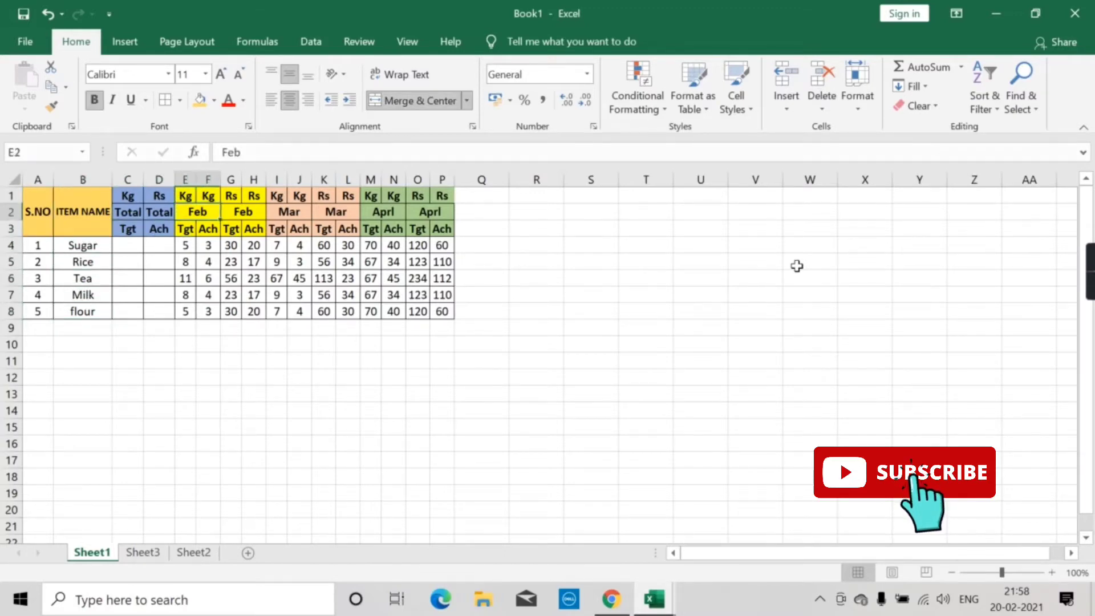
{"action": "key", "text": "Down"}
{"action": "key", "text": "Down"}
{"action": "key", "text": "Up"}
{"action": "key", "text": "Up"}
{"action": "key", "text": "Up"}
{"action": "key", "text": "shift+Right"}
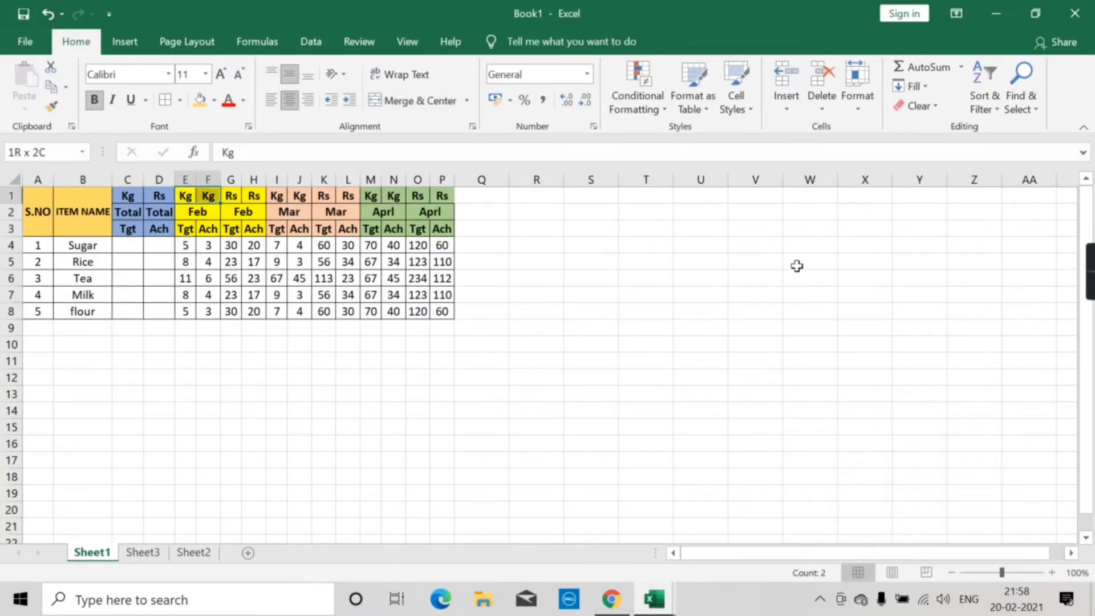
{"action": "key", "text": "Down"}
{"action": "key", "text": "Down"}
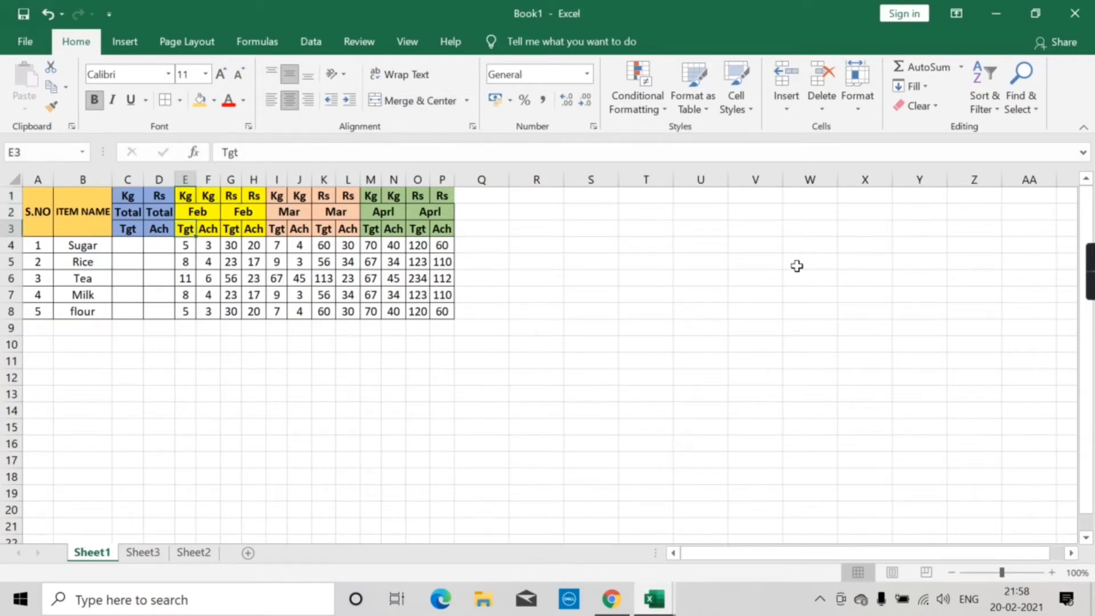
Step: Review the February Kg target and achievement figures for each item in E4:F8
{"action": "key", "text": "Down"}
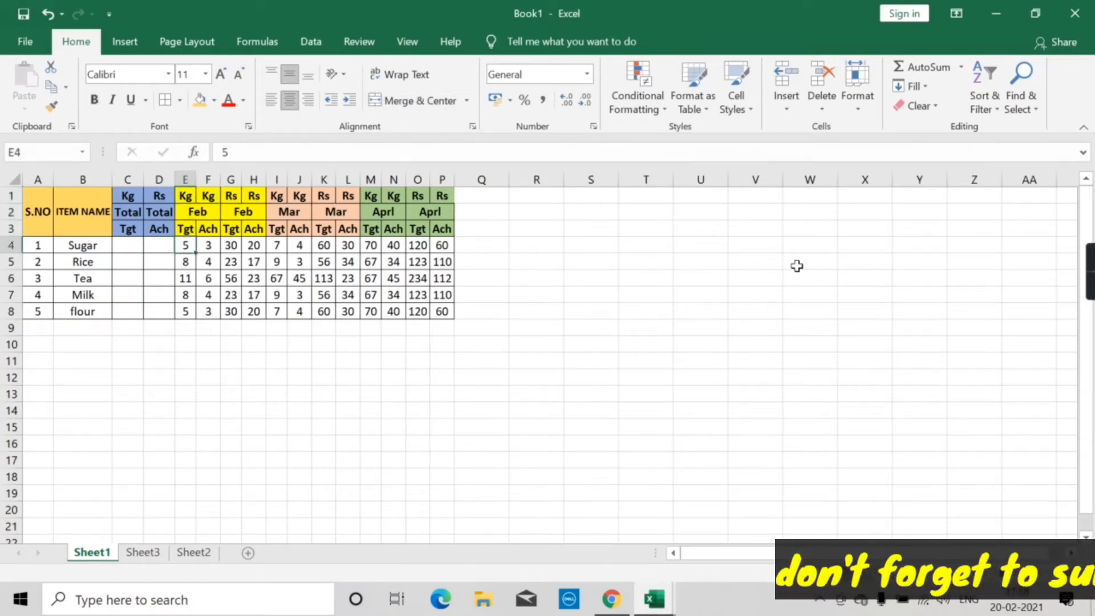
{"action": "key", "text": "Right"}
{"action": "key", "text": "Up"}
{"action": "key", "text": "Down"}
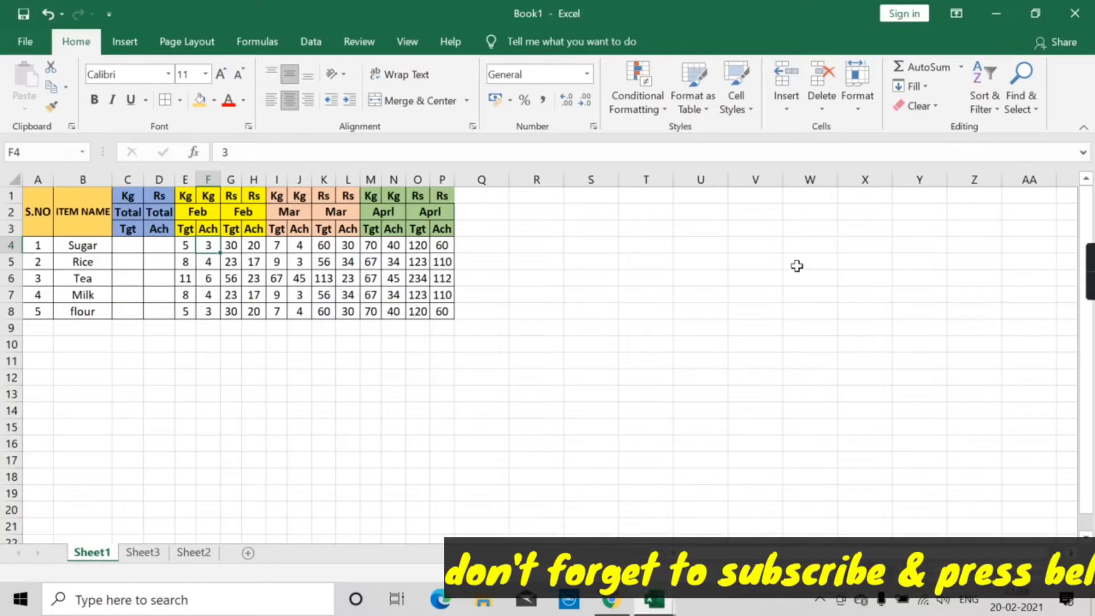
{"action": "key", "text": "Left"}
{"action": "key", "text": "Down"}
{"action": "key", "text": "Right"}
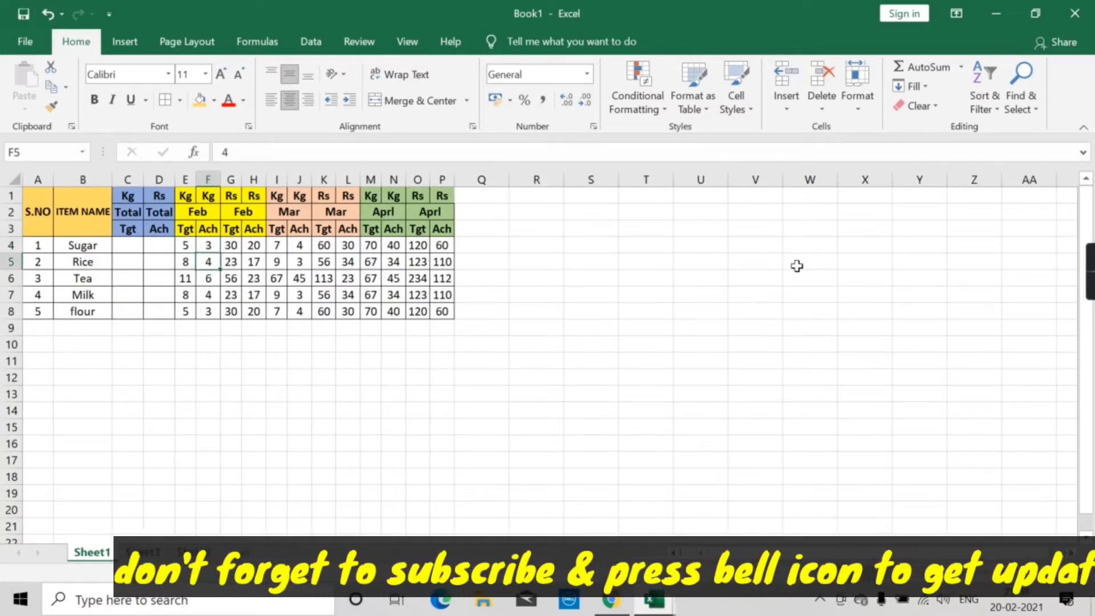
{"action": "key", "text": "Down"}
{"action": "key", "text": "Left"}
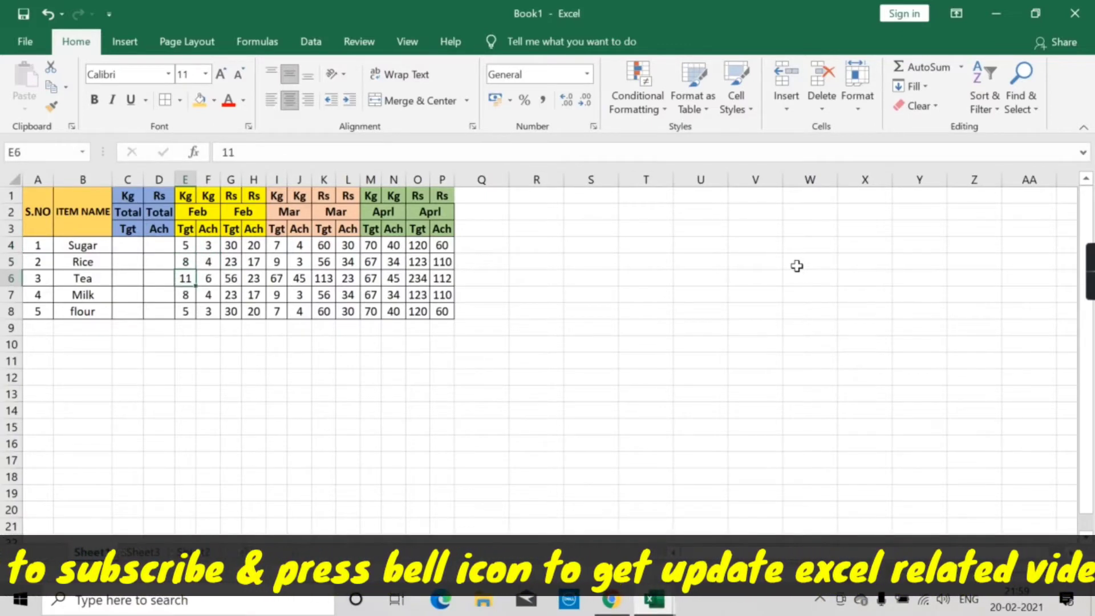
{"action": "key", "text": "shift+Right"}
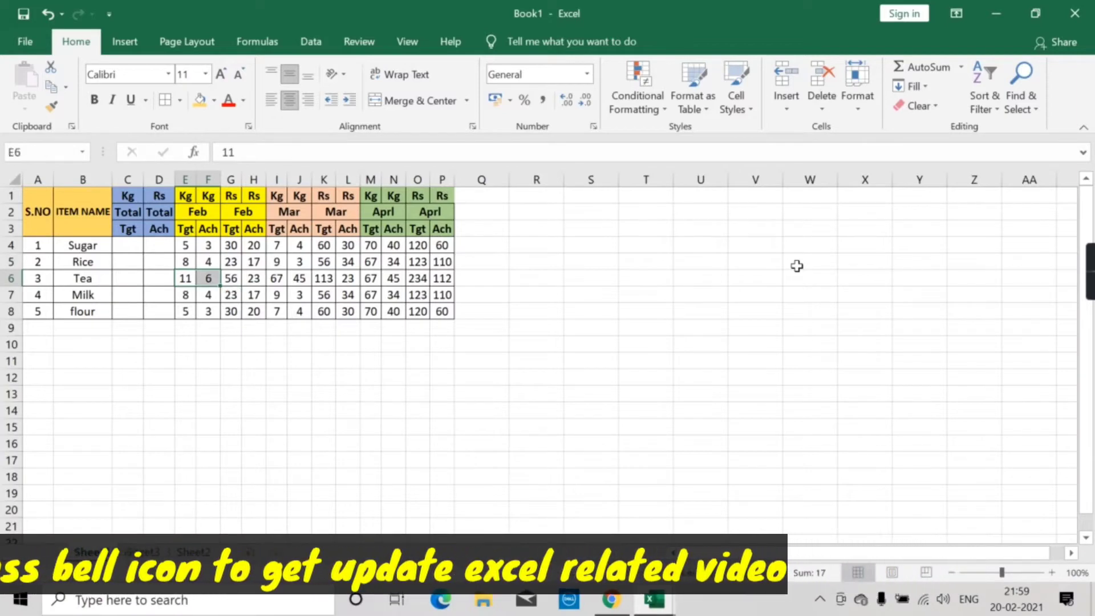
{"action": "key", "text": "Down"}
{"action": "key", "text": "shift+Right"}
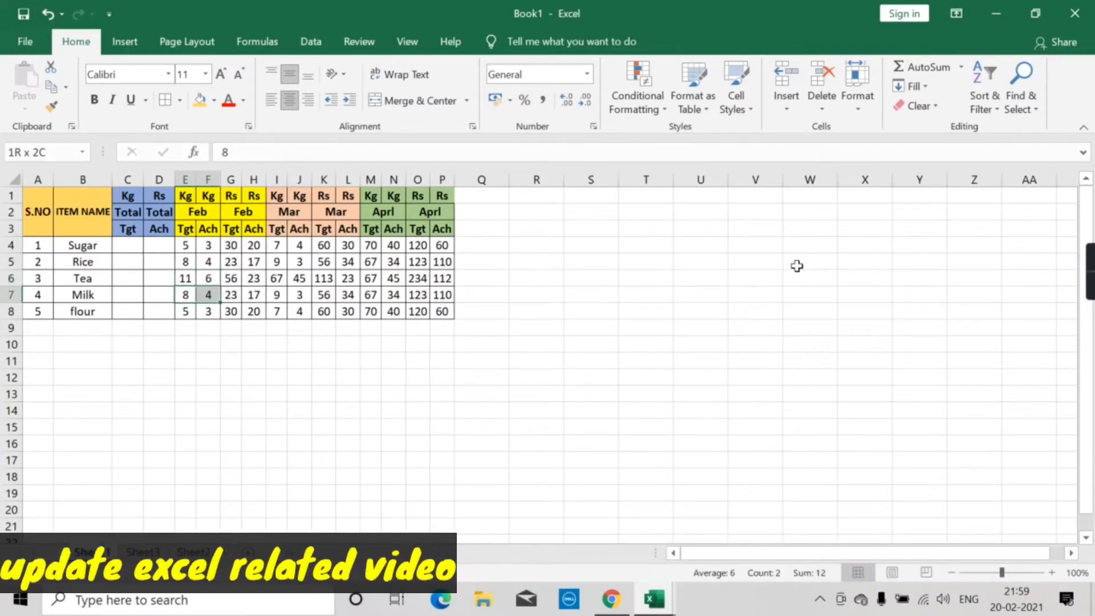
{"action": "key", "text": "Down"}
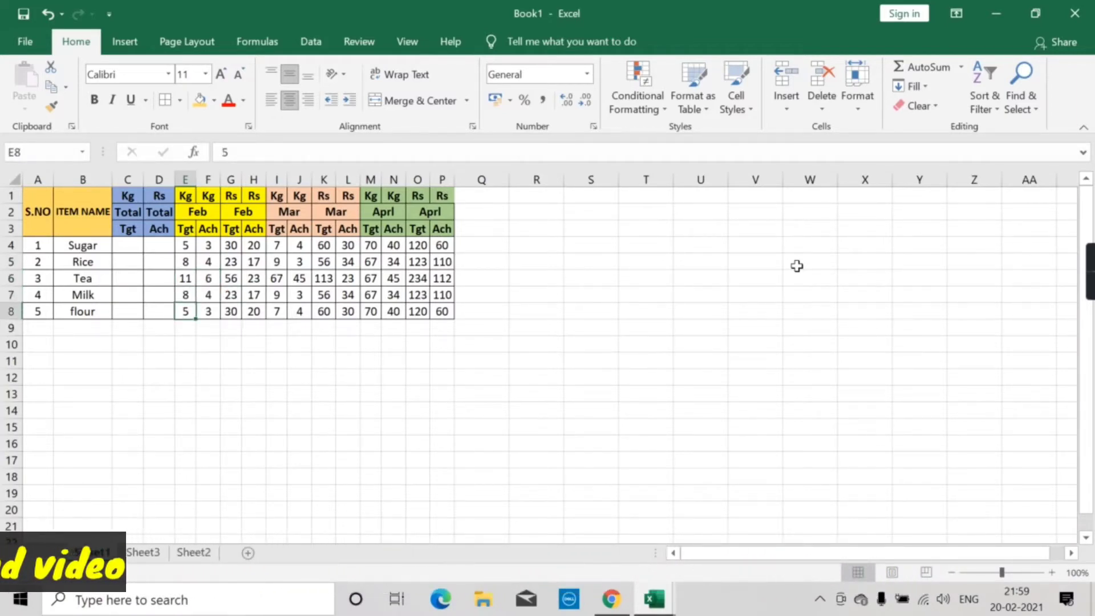
{"action": "key", "text": "shift+Right"}
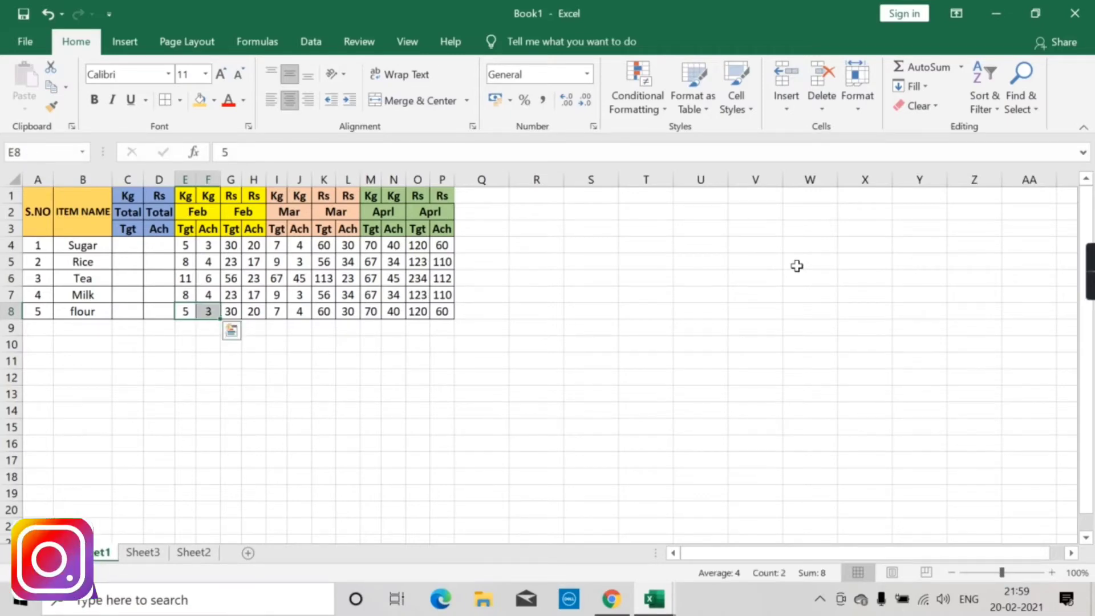
Step: Examine the Rs, Feb and Tgt/Ach headers above columns G:H
{"action": "key", "text": "Up"}
{"action": "key", "text": "Up"}
{"action": "key", "text": "Up"}
{"action": "key", "text": "Up"}
{"action": "key", "text": "Up"}
{"action": "key", "text": "Up"}
{"action": "key", "text": "Up"}
{"action": "key", "text": "Right"}
{"action": "key", "text": "Right"}
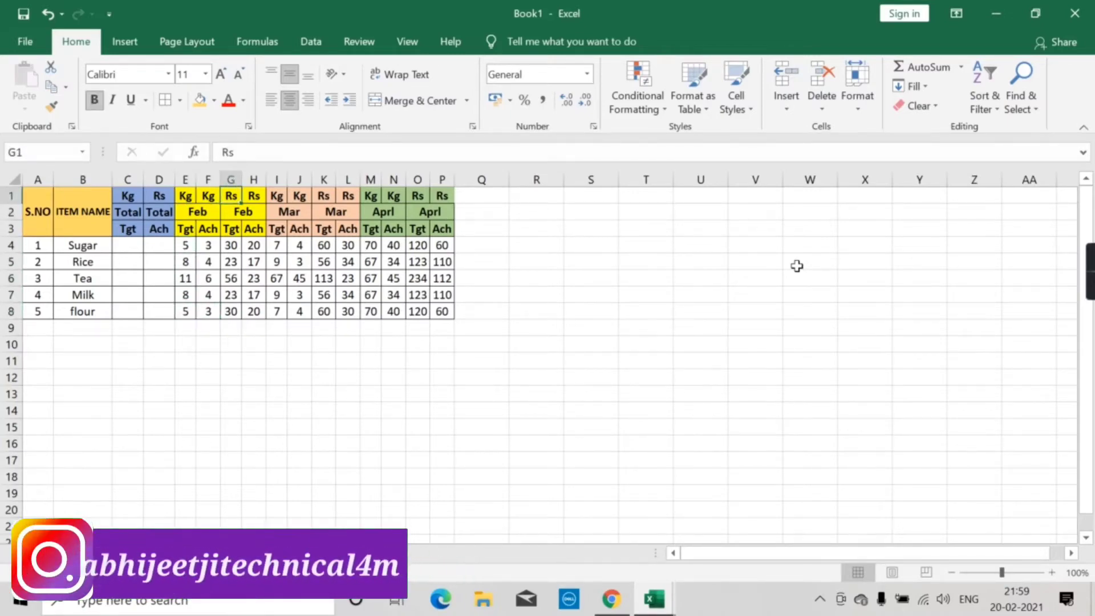
{"action": "key", "text": "Down"}
{"action": "key", "text": "Down"}
{"action": "key", "text": "Down"}
{"action": "key", "text": "Down"}
{"action": "key", "text": "Up"}
{"action": "key", "text": "Up"}
{"action": "key", "text": "Right"}
{"action": "key", "text": "Left"}
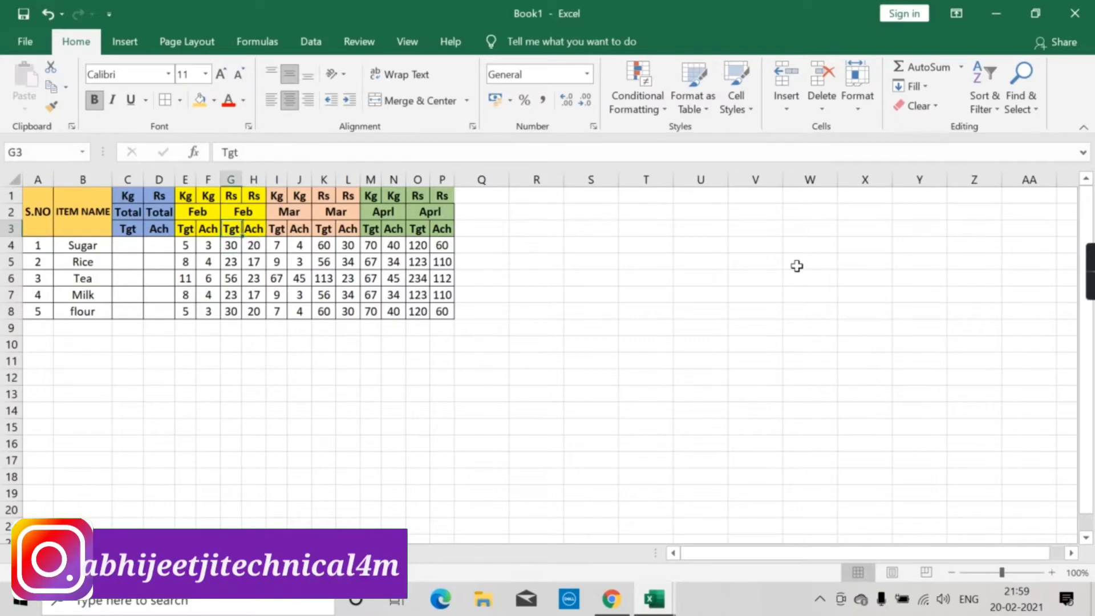
Step: Review the February Rs target and achievement figures for each item in G4:H8
{"action": "key", "text": "Down"}
{"action": "key", "text": "shift+Right"}
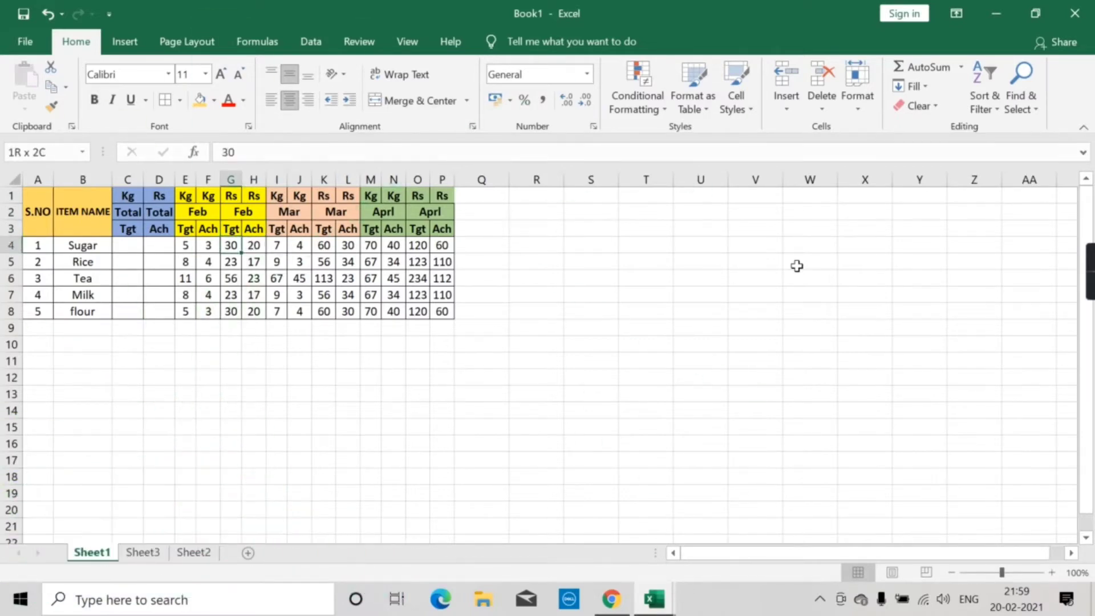
{"action": "key", "text": "Right"}
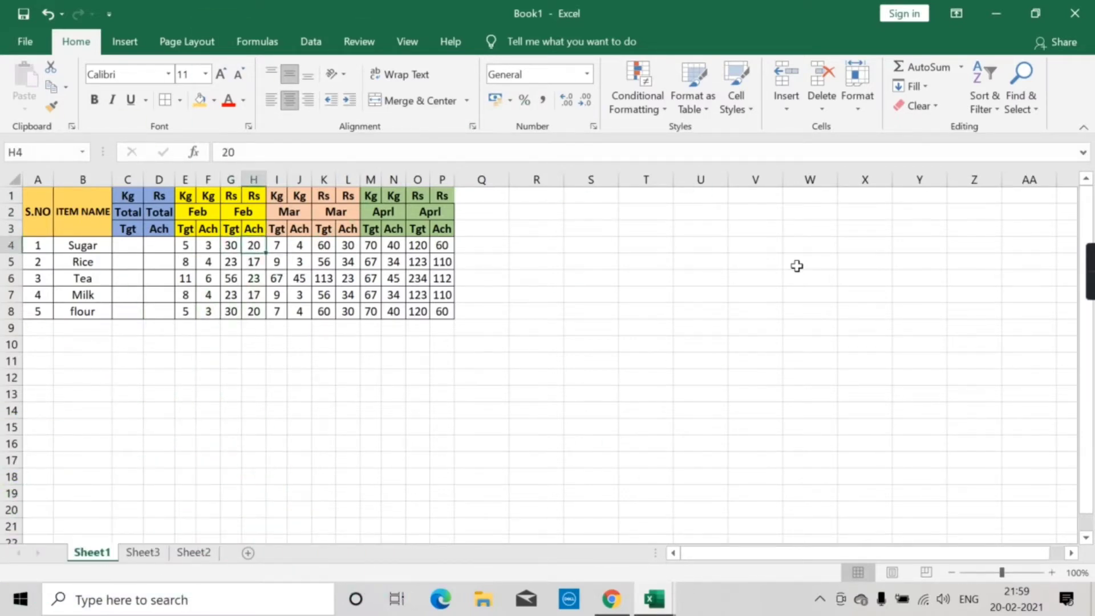
{"action": "key", "text": "Left"}
{"action": "key", "text": "Down"}
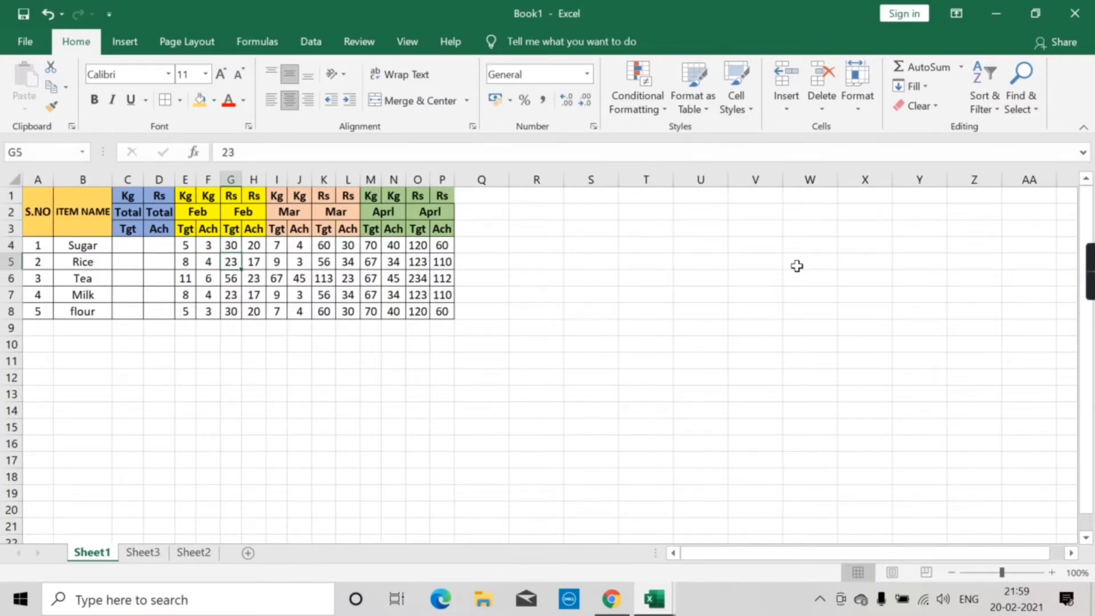
{"action": "key", "text": "Right"}
{"action": "key", "text": "Left"}
{"action": "key", "text": "Down"}
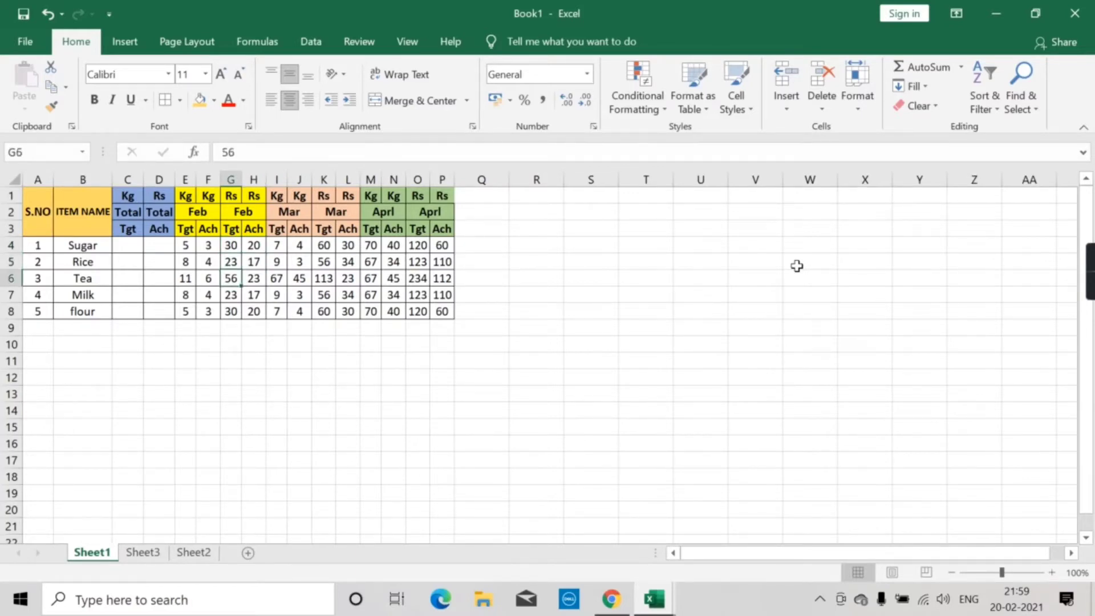
{"action": "key", "text": "Right"}
{"action": "key", "text": "Left"}
{"action": "key", "text": "Down"}
{"action": "key", "text": "Right"}
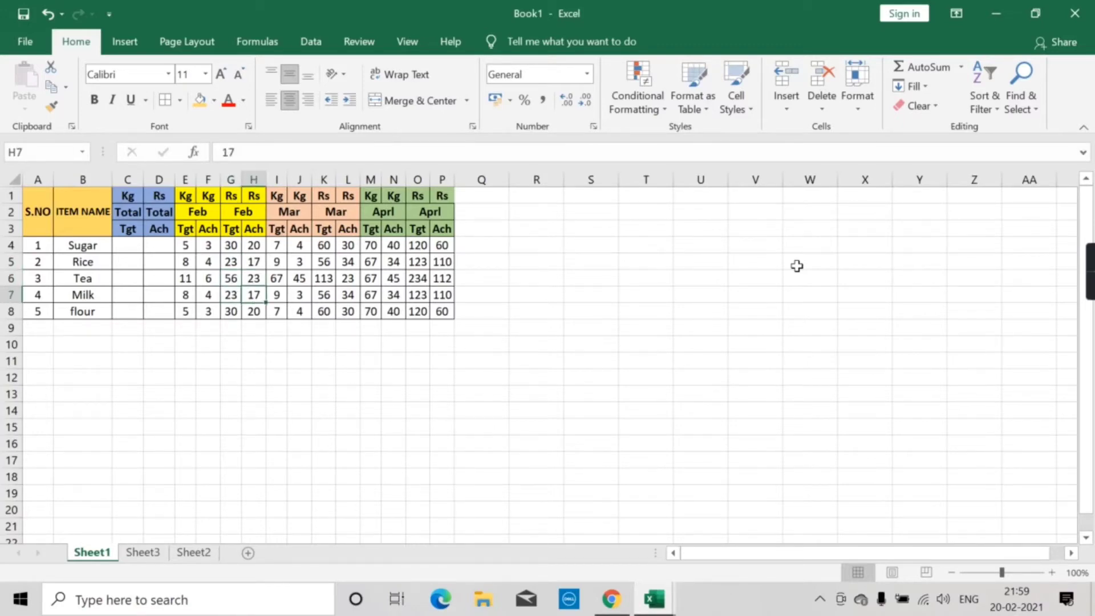
{"action": "key", "text": "Left"}
{"action": "key", "text": "Down"}
{"action": "key", "text": "Right"}
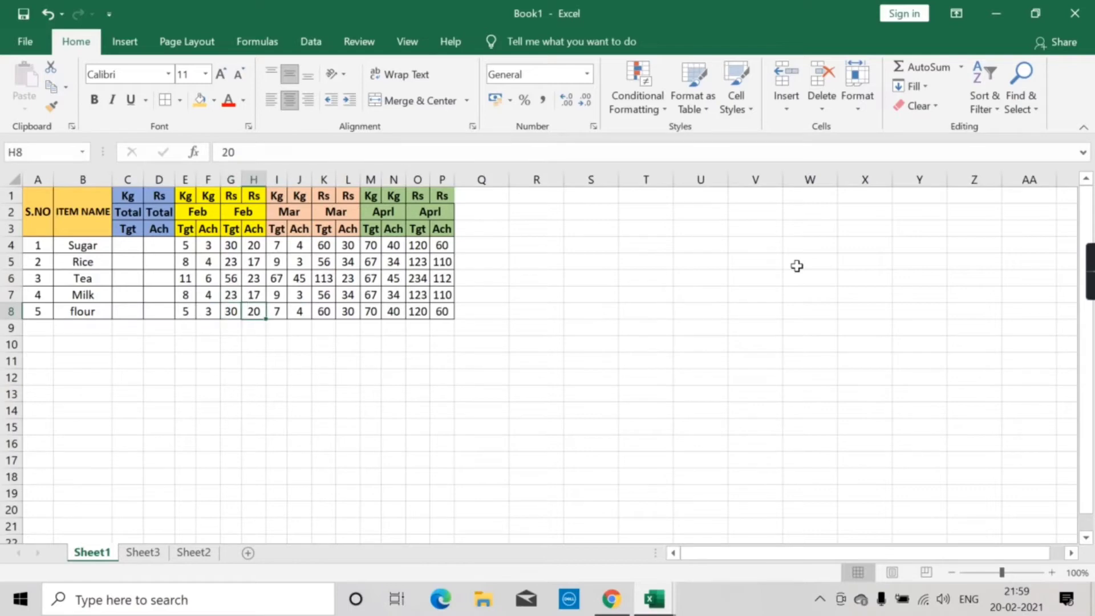
Step: Select the complete February block E1:H8, headers included, to review it
{"action": "key", "text": "Up"}
{"action": "key", "text": "Up"}
{"action": "key", "text": "Up"}
{"action": "key", "text": "Up"}
{"action": "key", "text": "Up"}
{"action": "key", "text": "Up"}
{"action": "key", "text": "Up"}
{"action": "key", "text": "Left"}
{"action": "key", "text": "Left"}
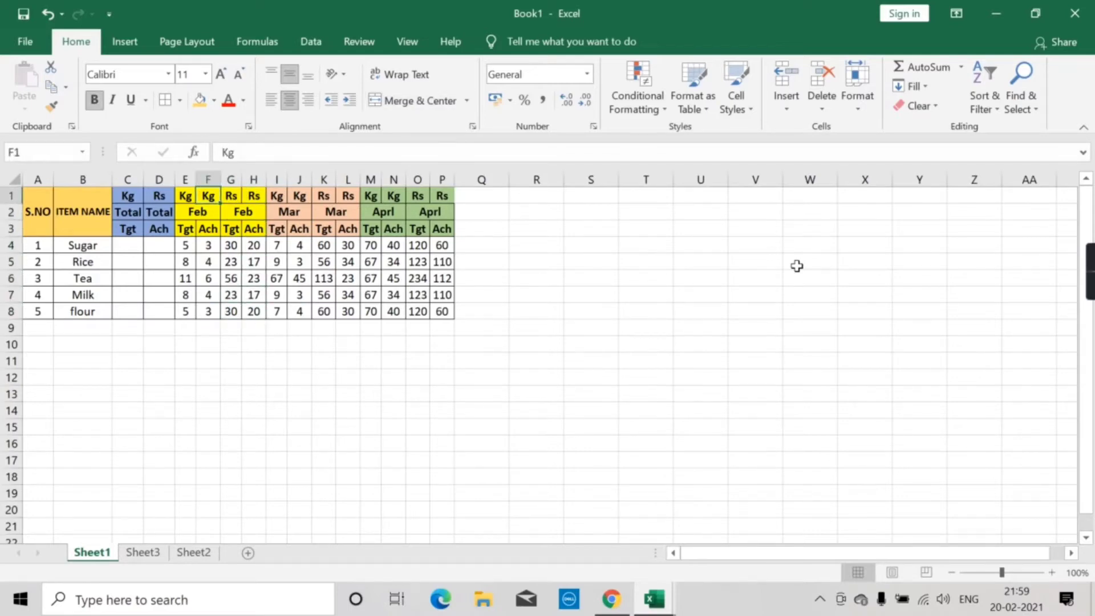
{"action": "key", "text": "Left"}
{"action": "key", "text": "shift+Right"}
{"action": "key", "text": "shift+Right"}
{"action": "key", "text": "shift+Right"}
{"action": "key", "text": "shift+Down"}
{"action": "key", "text": "shift+Down"}
{"action": "key", "text": "shift+Down"}
{"action": "key", "text": "shift+Down"}
{"action": "key", "text": "shift+Down"}
{"action": "key", "text": "shift+Down"}
{"action": "key", "text": "shift+Down"}
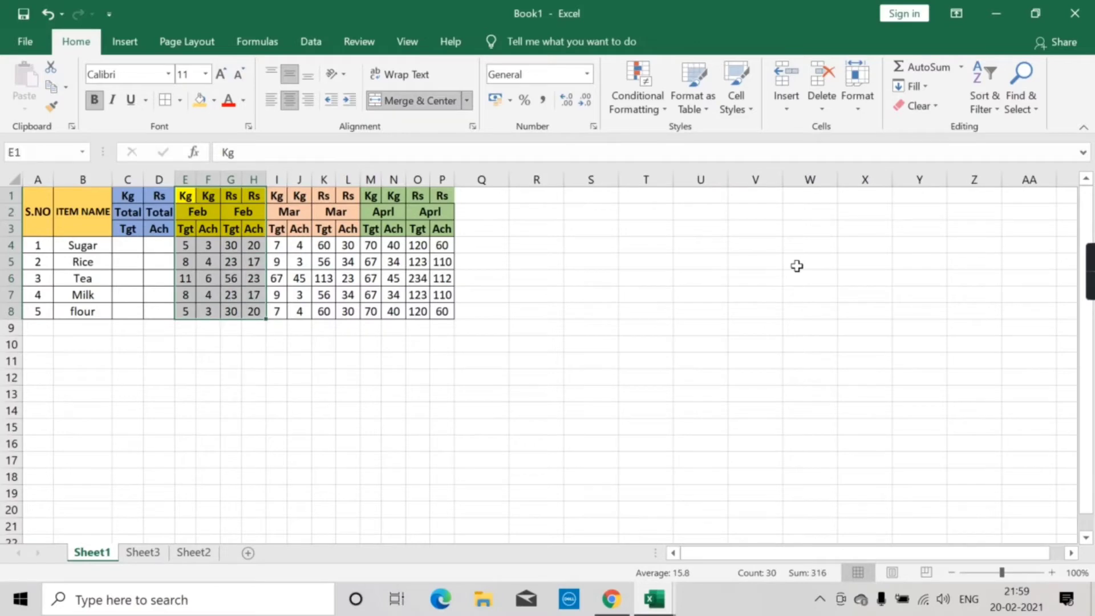
Step: Select the complete March block I1:L8, headers included, to review it
{"action": "key", "text": "Right"}
{"action": "key", "text": "Right"}
{"action": "key", "text": "Right"}
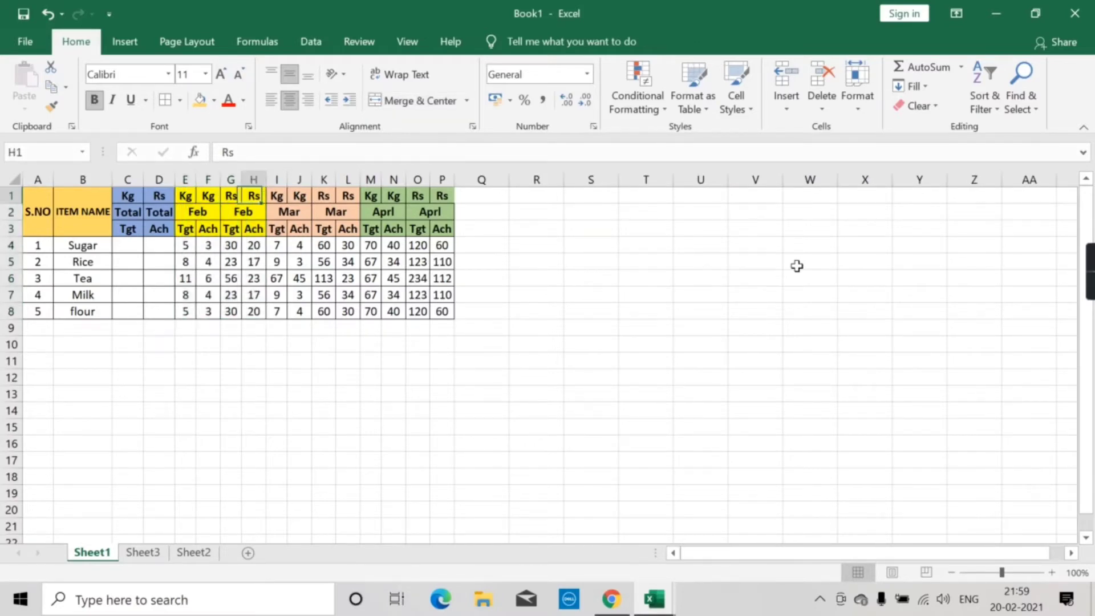
{"action": "key", "text": "Right"}
{"action": "key", "text": "shift+Right"}
{"action": "key", "text": "shift+Right"}
{"action": "key", "text": "shift+Right"}
{"action": "key", "text": "shift+Down"}
{"action": "key", "text": "shift+Down"}
{"action": "key", "text": "shift+Down"}
{"action": "key", "text": "shift+Down"}
{"action": "key", "text": "shift+Down"}
{"action": "key", "text": "shift+Down"}
{"action": "key", "text": "shift+Down"}
{"action": "key", "text": "shift+Down"}
{"action": "key", "text": "shift+Up"}
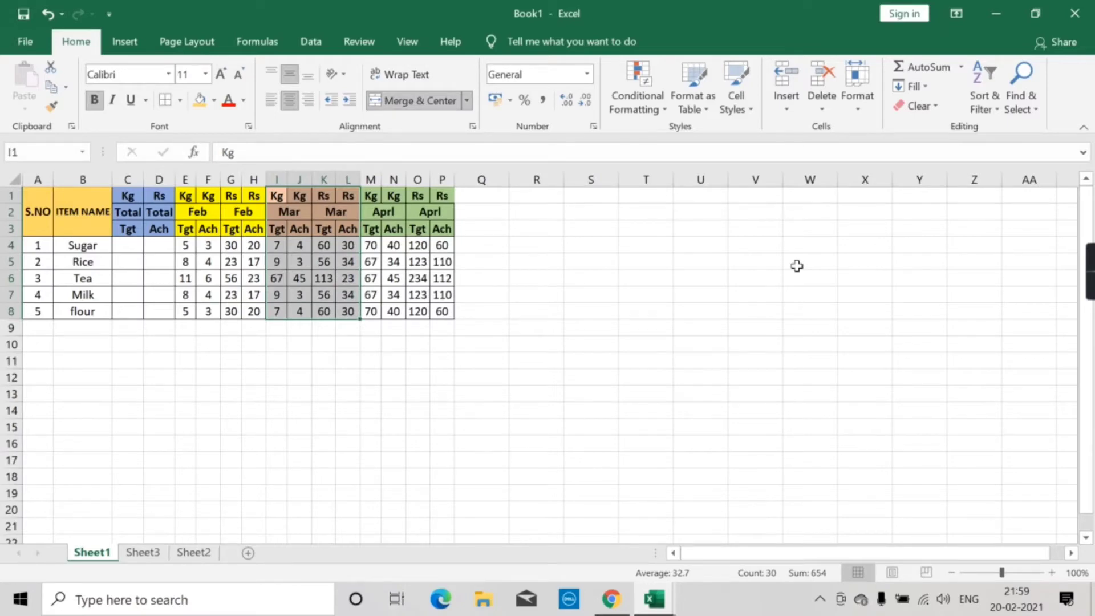
Step: Select the complete April block M1:P8, headers included, to review it
{"action": "key", "text": "Right"}
{"action": "key", "text": "Right"}
{"action": "key", "text": "Right"}
{"action": "key", "text": "Right"}
{"action": "key", "text": "shift+Right"}
{"action": "key", "text": "shift+Right"}
{"action": "key", "text": "shift+Right"}
{"action": "key", "text": "shift+Down"}
{"action": "key", "text": "shift+Down"}
{"action": "key", "text": "shift+Down"}
{"action": "key", "text": "shift+Down"}
{"action": "key", "text": "shift+Down"}
{"action": "key", "text": "shift+Down"}
{"action": "key", "text": "shift+Down"}
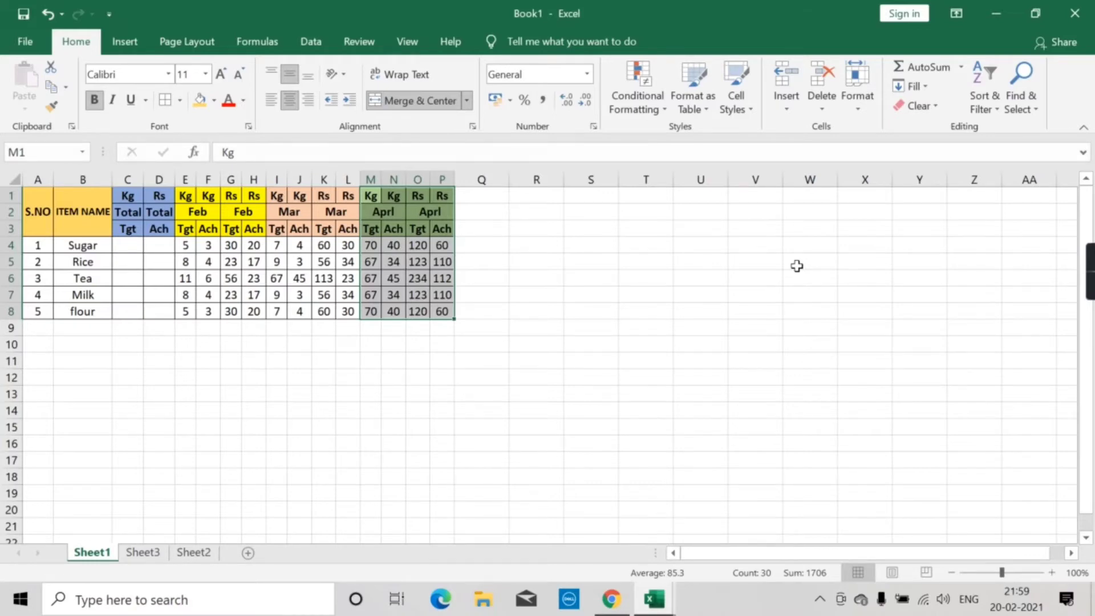
Step: Examine the Kg, Total and Tgt headers of the total column C
{"action": "key", "text": "Left"}
{"action": "key", "text": "Left"}
{"action": "key", "text": "Left"}
{"action": "key", "text": "Left"}
{"action": "key", "text": "Left"}
{"action": "key", "text": "Left"}
{"action": "key", "text": "Left"}
{"action": "key", "text": "Left"}
{"action": "key", "text": "Left"}
{"action": "key", "text": "Left"}
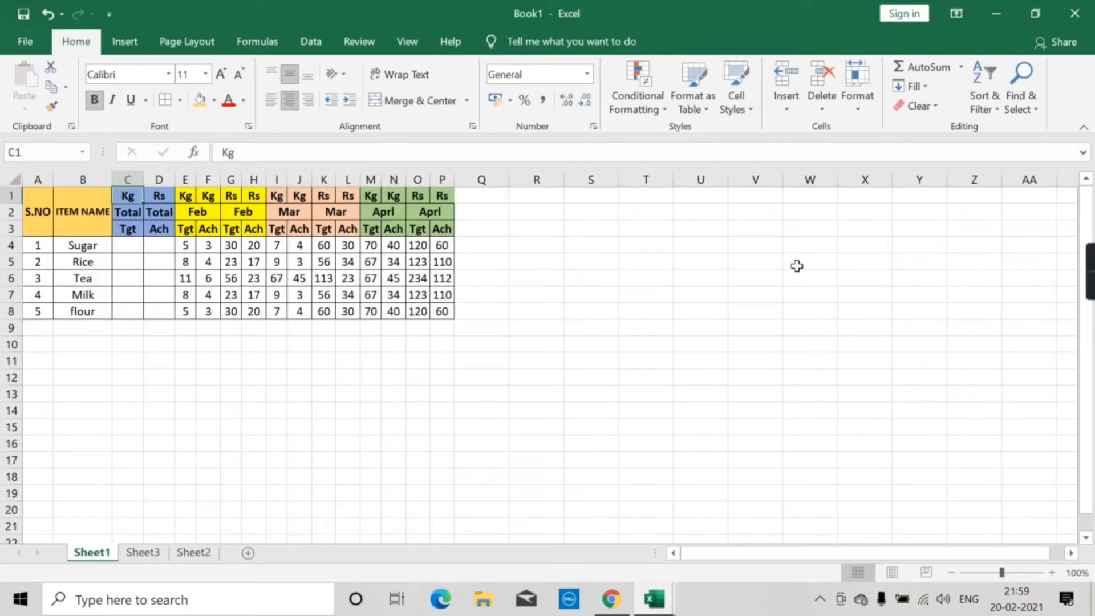
{"action": "key", "text": "Down"}
{"action": "key", "text": "Down"}
{"action": "key", "text": "Down"}
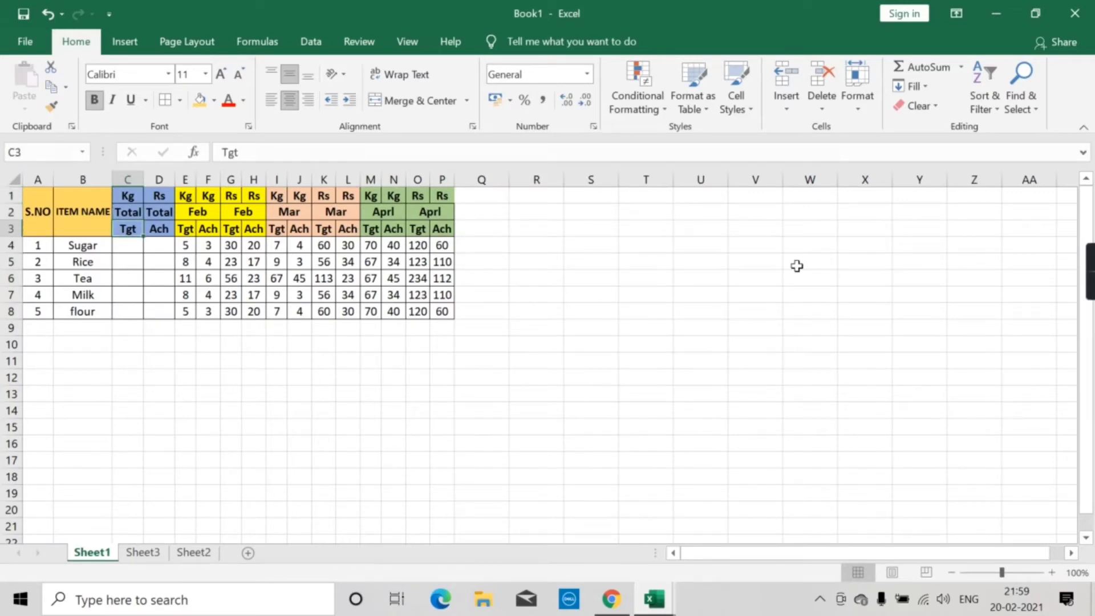
{"action": "key", "text": "Up"}
{"action": "key", "text": "Up"}
{"action": "key", "text": "Down"}
{"action": "key", "text": "Down"}
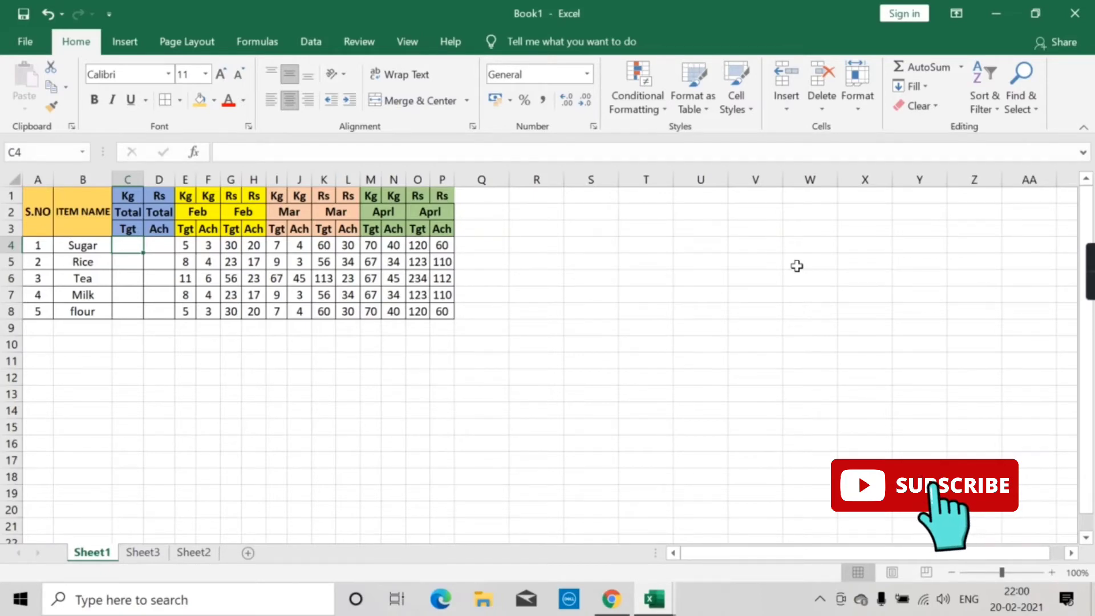
Step: Check the total cells in the Sugar row against the Kg, Total and Tgt headers above them
{"action": "key", "text": "Left"}
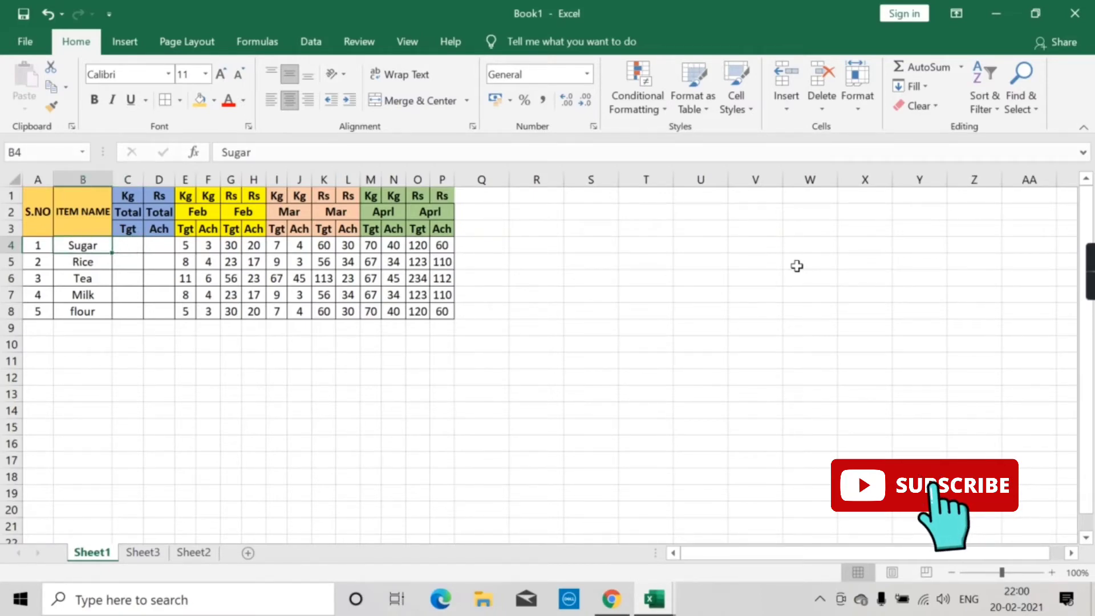
{"action": "key", "text": "Right"}
{"action": "key", "text": "Right"}
{"action": "key", "text": "Right"}
{"action": "key", "text": "Left"}
{"action": "key", "text": "Left"}
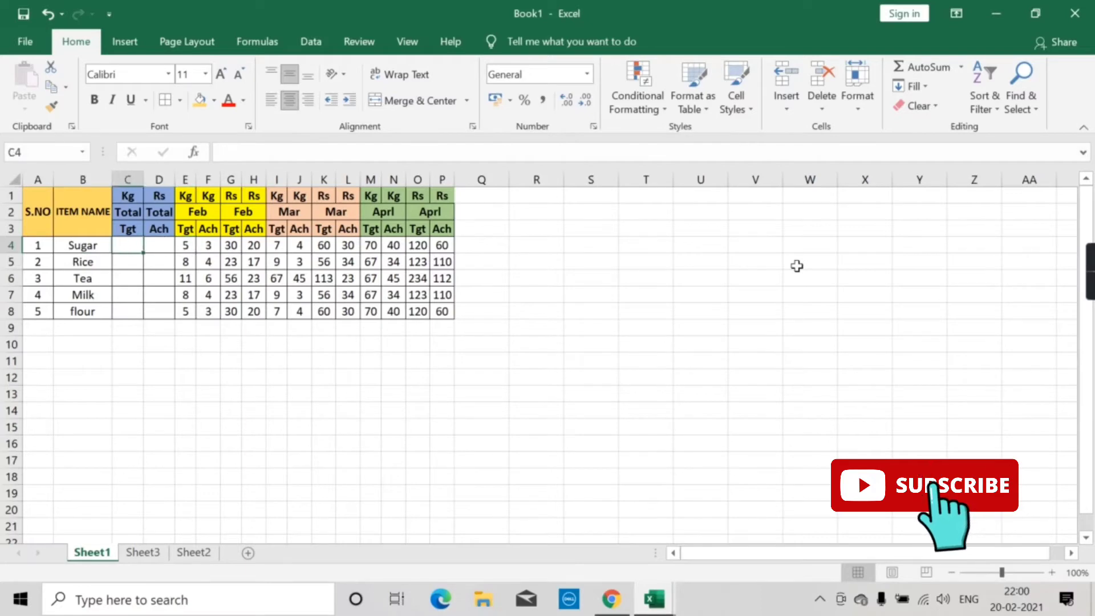
{"action": "key", "text": "Up"}
{"action": "key", "text": "Up"}
{"action": "key", "text": "Down"}
{"action": "key", "text": "Down"}
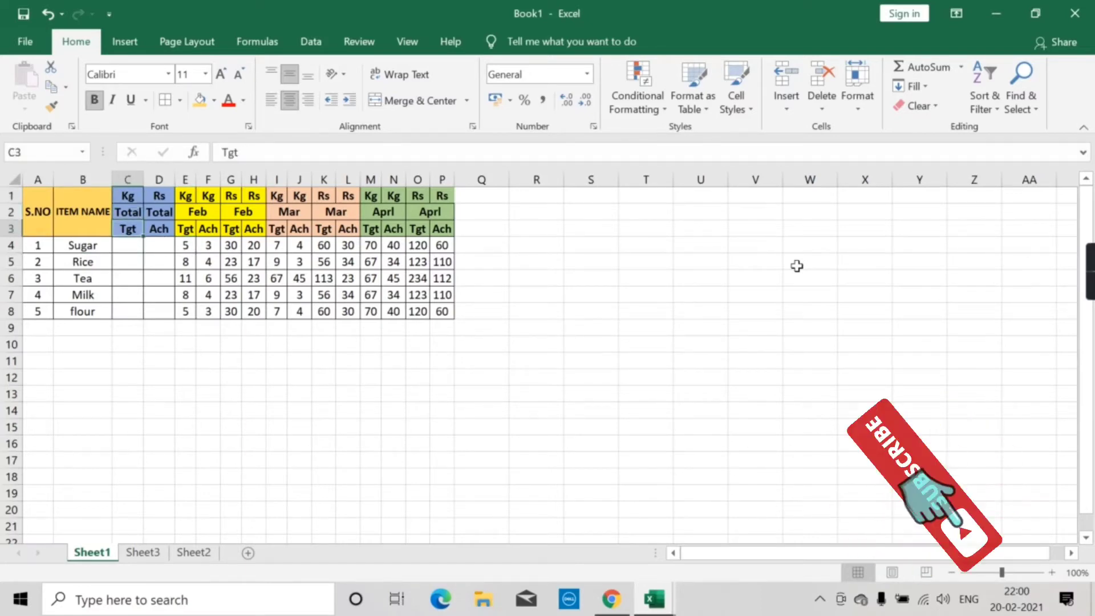
{"action": "key", "text": "Left"}
{"action": "key", "text": "Right"}
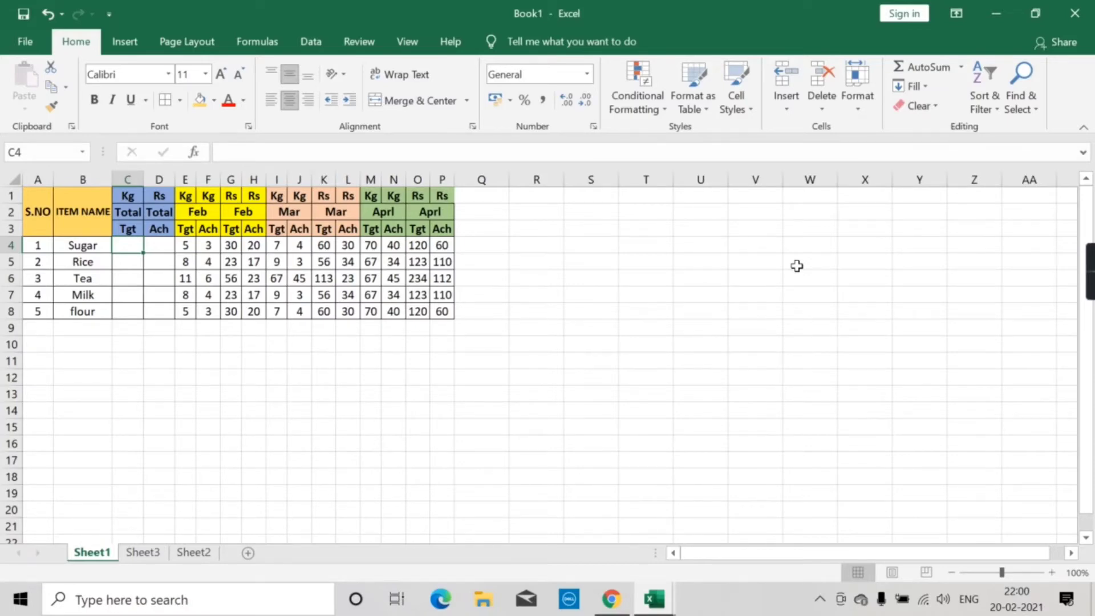
{"action": "type", "text": "="}
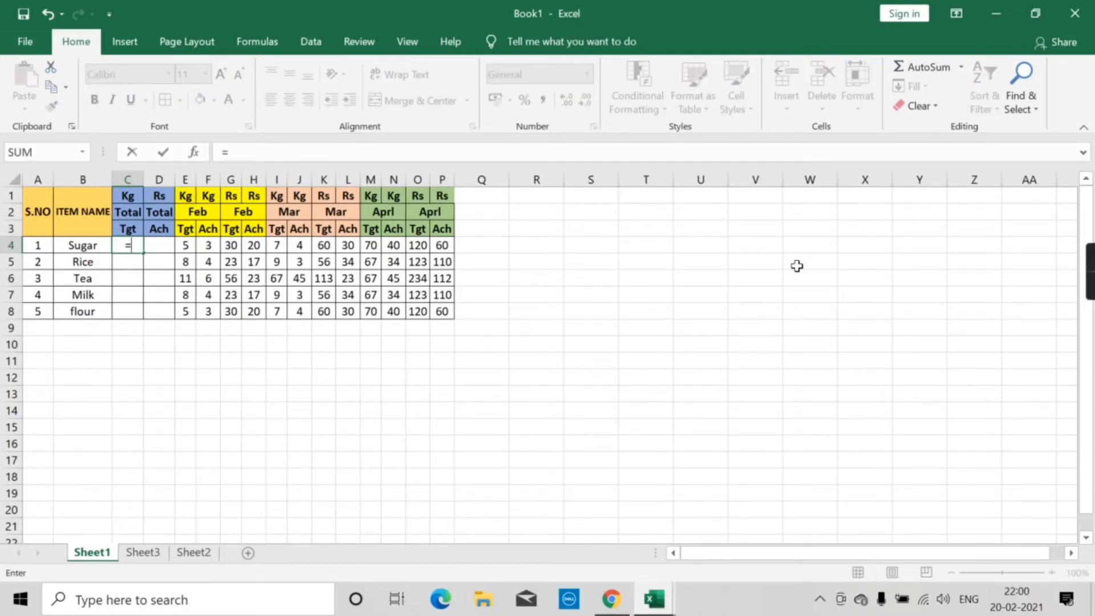
{"action": "key", "text": "Right"}
{"action": "key", "text": "Right"}
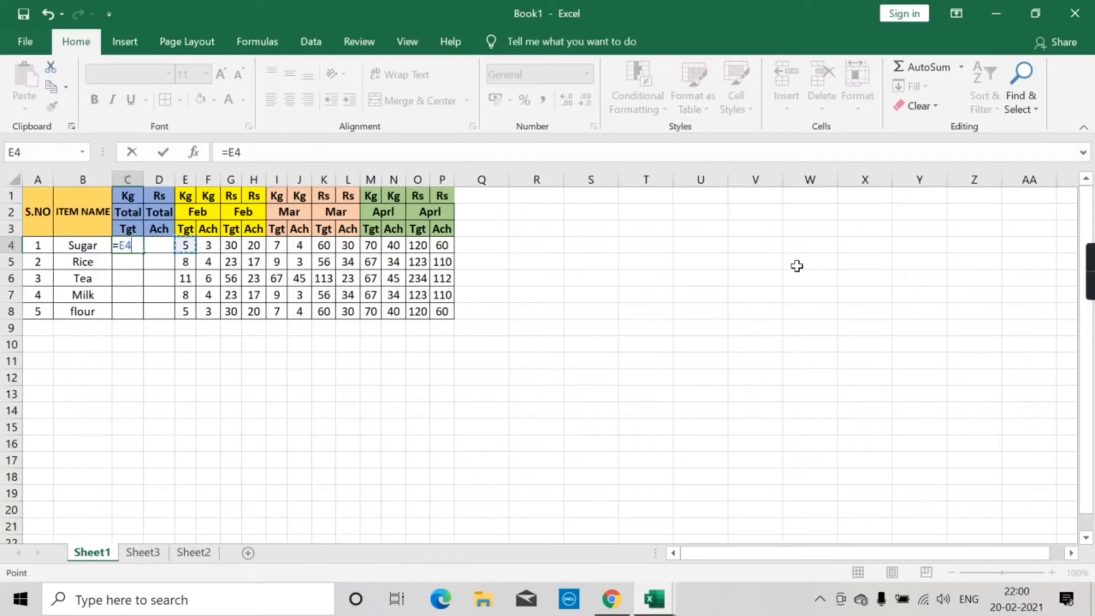
{"action": "type", "text": "+"}
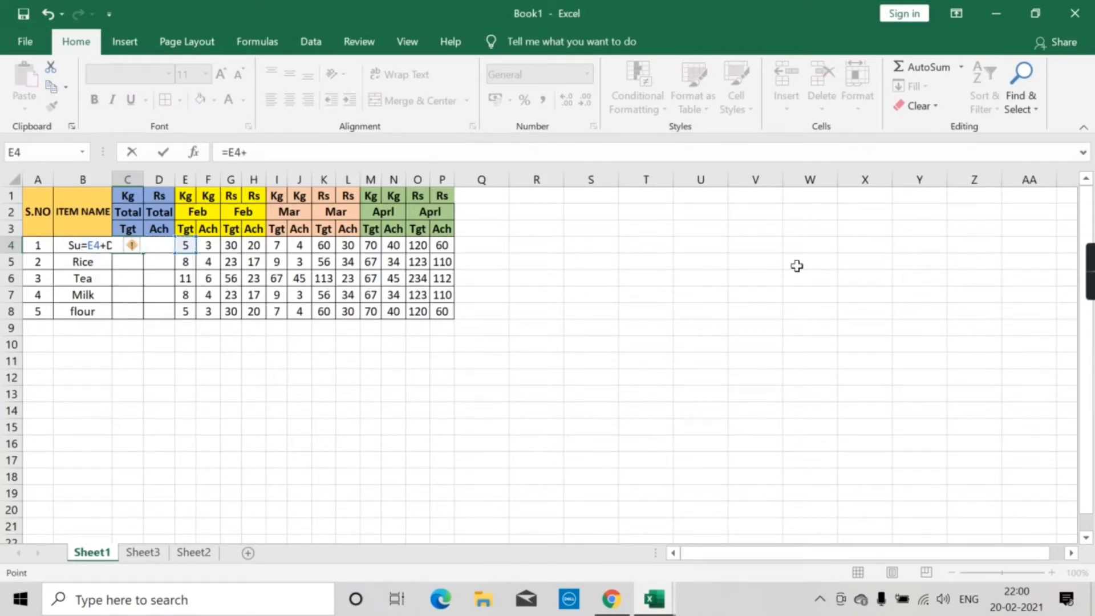
{"action": "key", "text": "Right"}
{"action": "key", "text": "Right"}
{"action": "key", "text": "Right"}
{"action": "key", "text": "Right"}
{"action": "key", "text": "Right"}
{"action": "key", "text": "Right"}
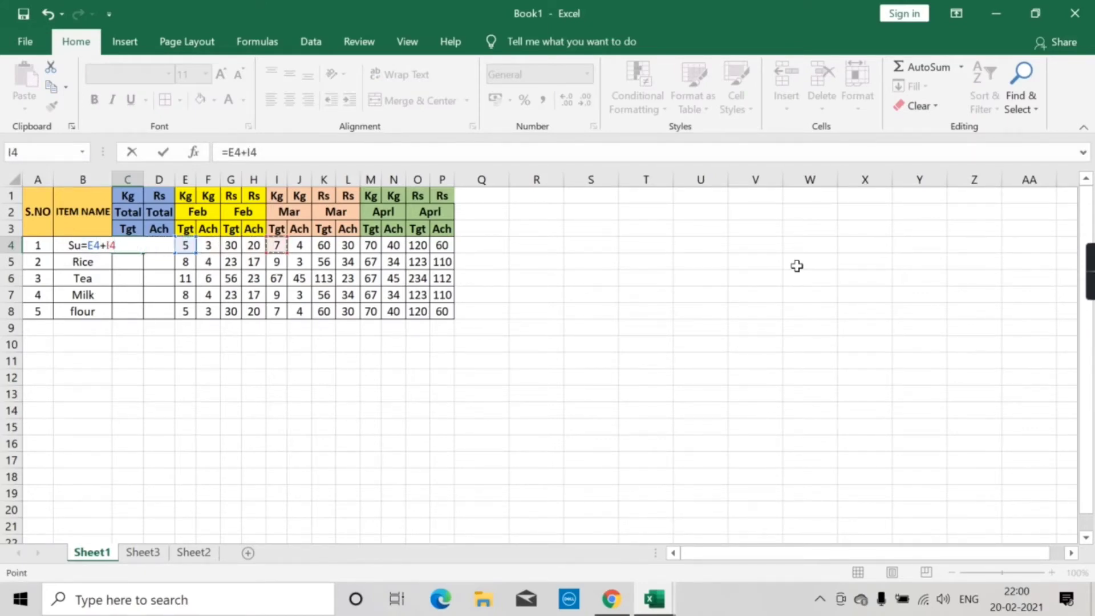
{"action": "type", "text": "+"}
{"action": "key", "text": "Right"}
{"action": "key", "text": "Right"}
{"action": "key", "text": "Right"}
{"action": "key", "text": "Right"}
{"action": "key", "text": "Right"}
{"action": "key", "text": "Right"}
{"action": "key", "text": "Right"}
{"action": "key", "text": "Right"}
{"action": "key", "text": "Right"}
{"action": "key", "text": "Right"}
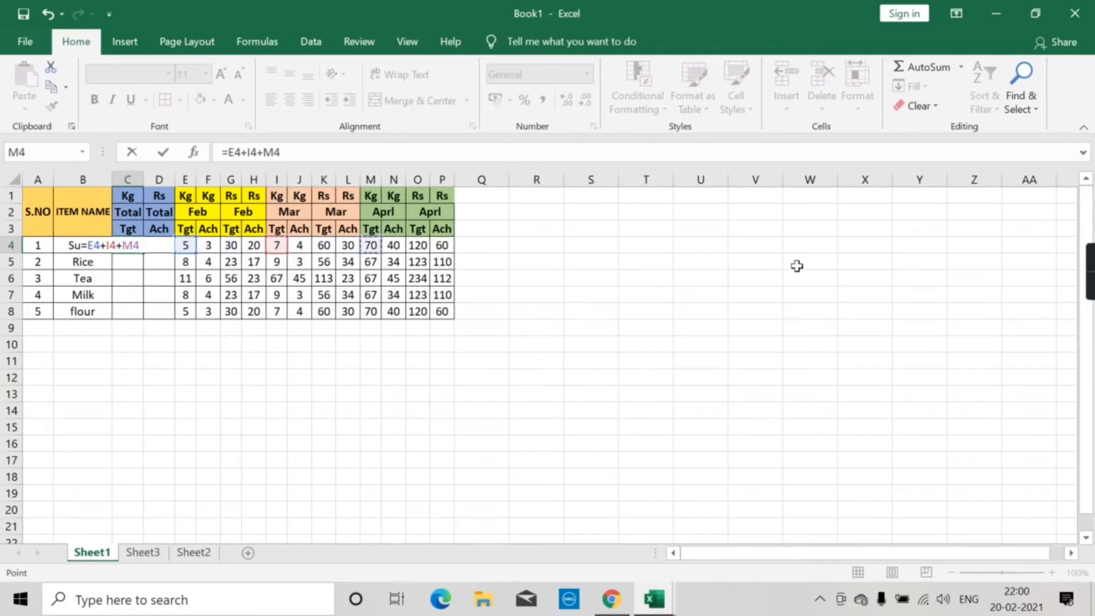
{"action": "type", "text": "+"}
{"action": "key", "text": "Escape"}
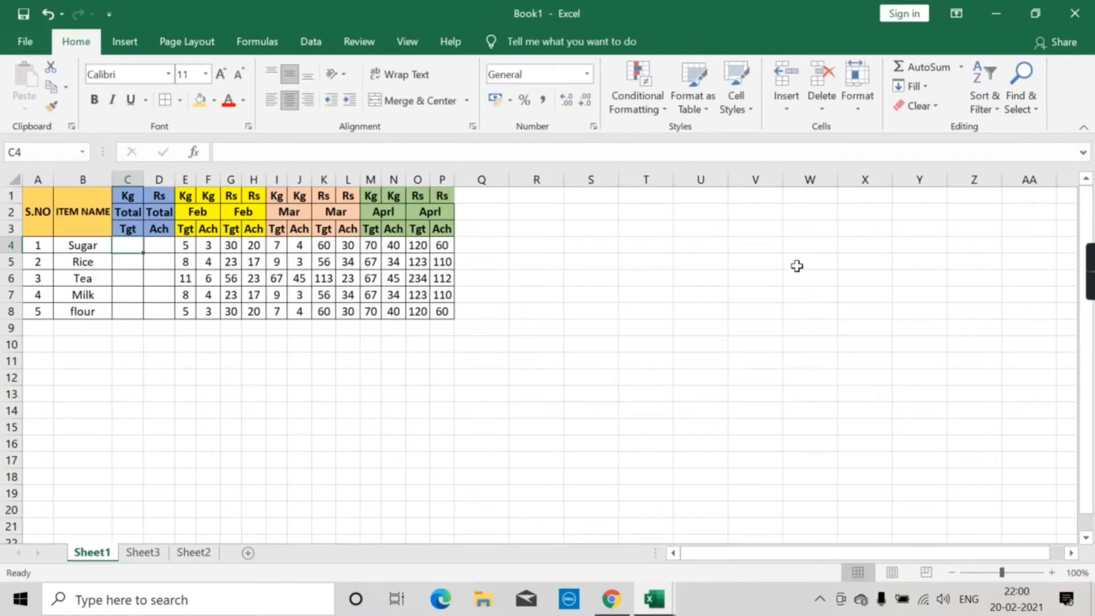
Step: Start a SUMIFS formula in Sugar's Total Kg Tgt cell C4 with E4:P4 as the sum range
{"action": "type", "text": "="}
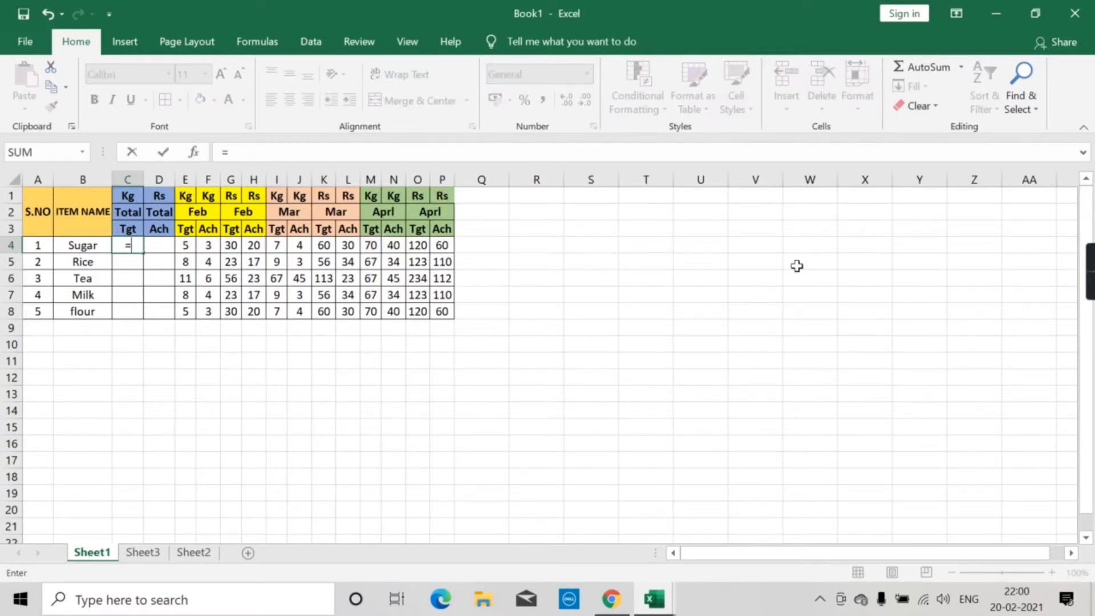
{"action": "type", "text": "sumifs"}
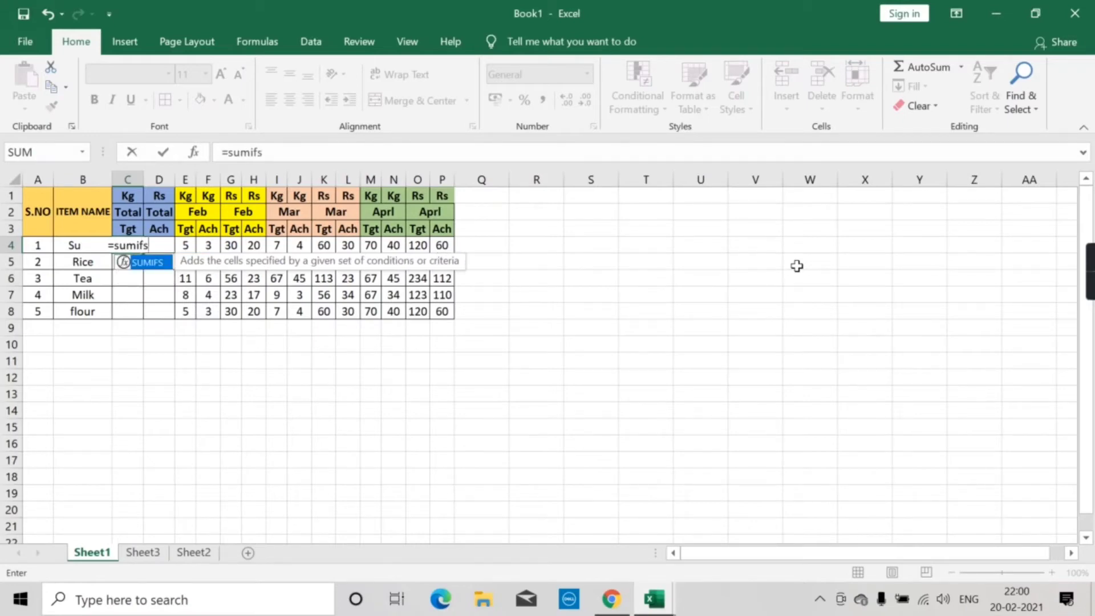
{"action": "key", "text": "Tab"}
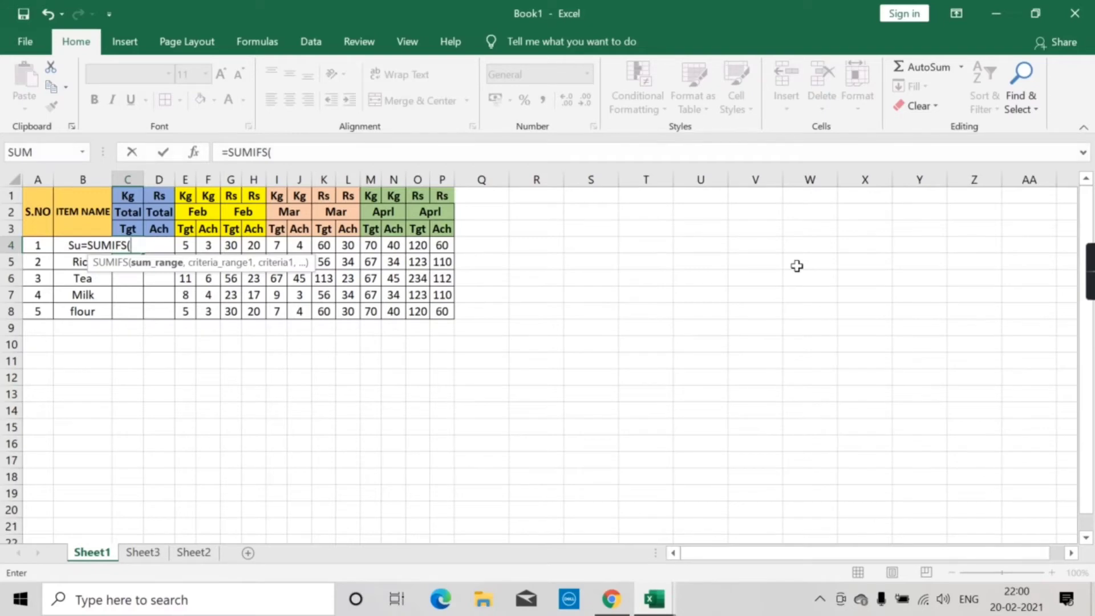
{"action": "key", "text": "Right"}
{"action": "key", "text": "Right"}
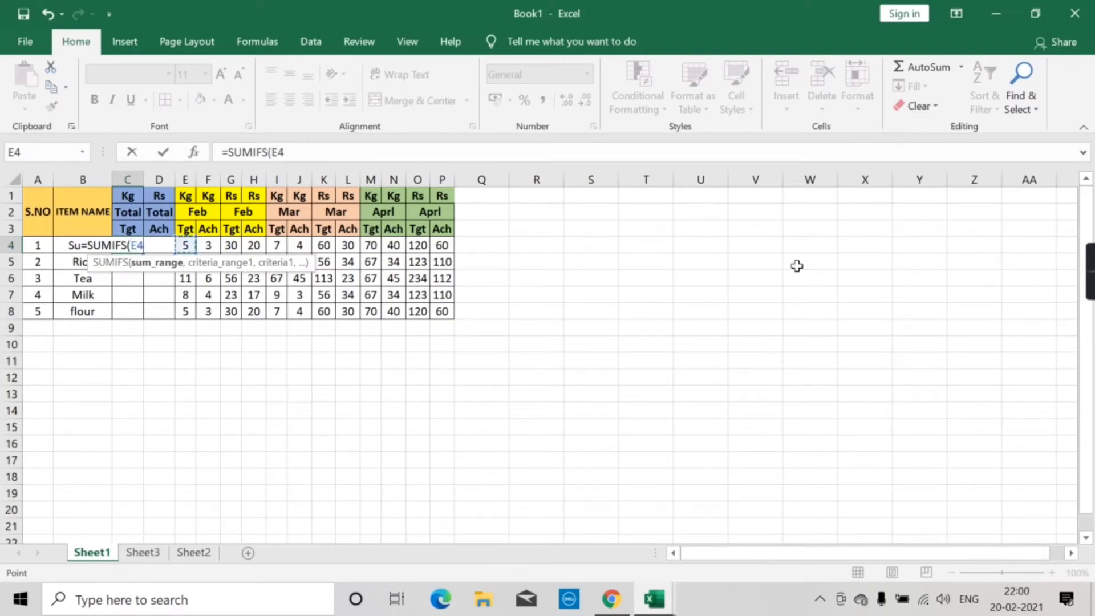
{"action": "key", "text": "shift+Right"}
{"action": "key", "text": "shift+Right"}
{"action": "key", "text": "shift+Right"}
{"action": "key", "text": "shift+Right"}
{"action": "key", "text": "shift+Right"}
{"action": "key", "text": "shift+Right"}
{"action": "key", "text": "shift+Right"}
{"action": "key", "text": "shift+Right"}
{"action": "key", "text": "shift+Right"}
{"action": "key", "text": "shift+Right"}
{"action": "key", "text": "shift+Right"}
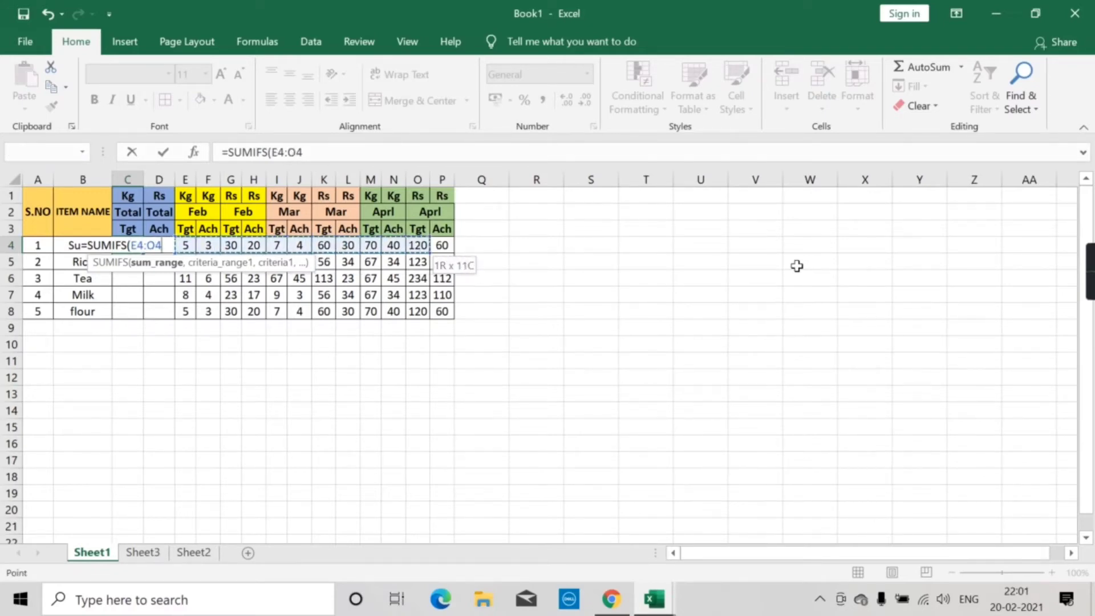
{"action": "key", "text": "shift+Right"}
{"action": "key", "text": "shift+Right"}
{"action": "key", "text": "shift+Right"}
{"action": "key", "text": "shift+Right"}
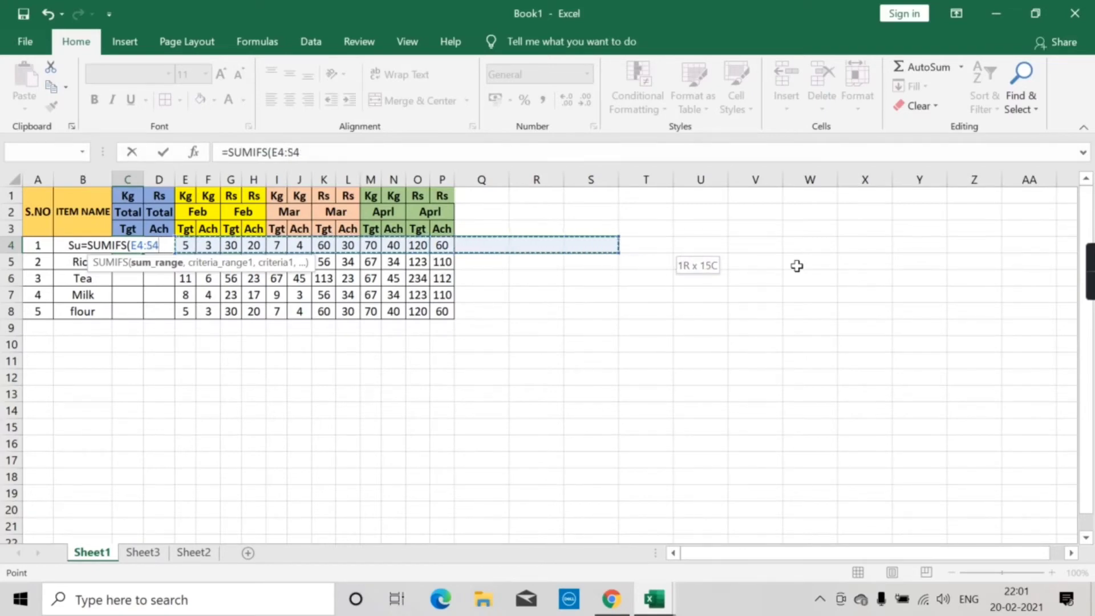
{"action": "key", "text": "shift+Left"}
{"action": "key", "text": "shift+Left"}
{"action": "key", "text": "shift+Left"}
{"action": "key", "text": "shift+Left"}
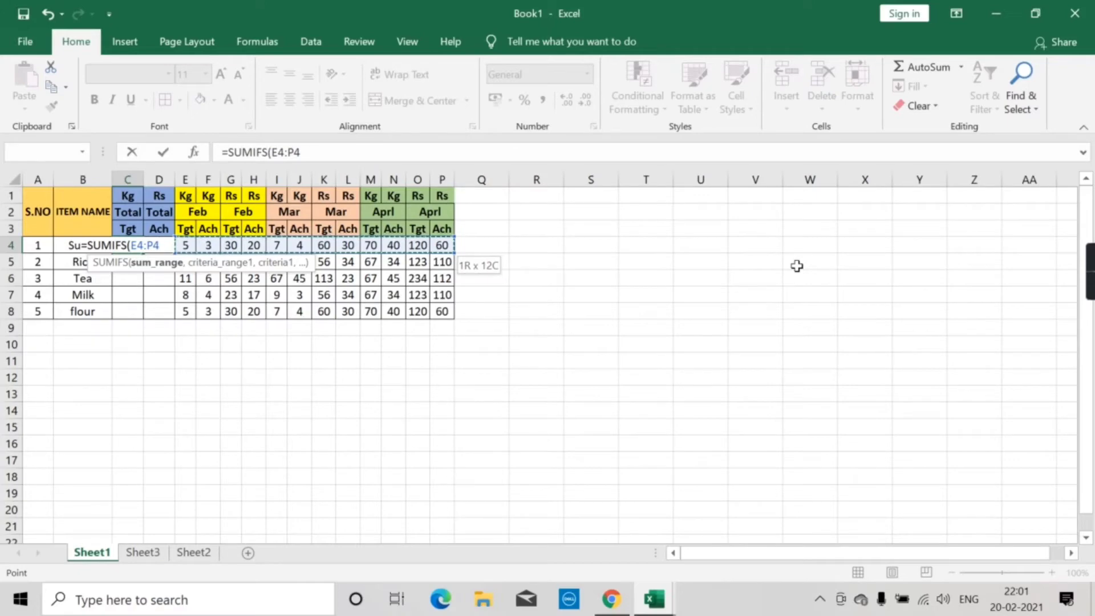
{"action": "type", "text": ","}
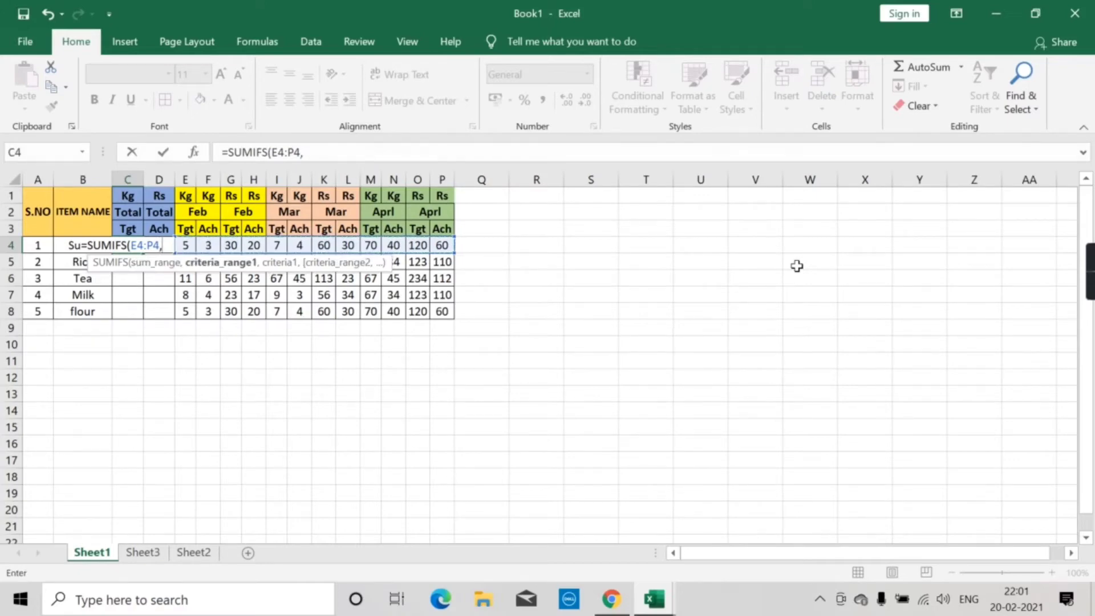
Step: Add the unit header row E1:P1 as the first criteria range, with "Kg" as its criterion
{"action": "key", "text": "Up"}
{"action": "key", "text": "Up"}
{"action": "key", "text": "Up"}
{"action": "key", "text": "Right"}
{"action": "key", "text": "Right"}
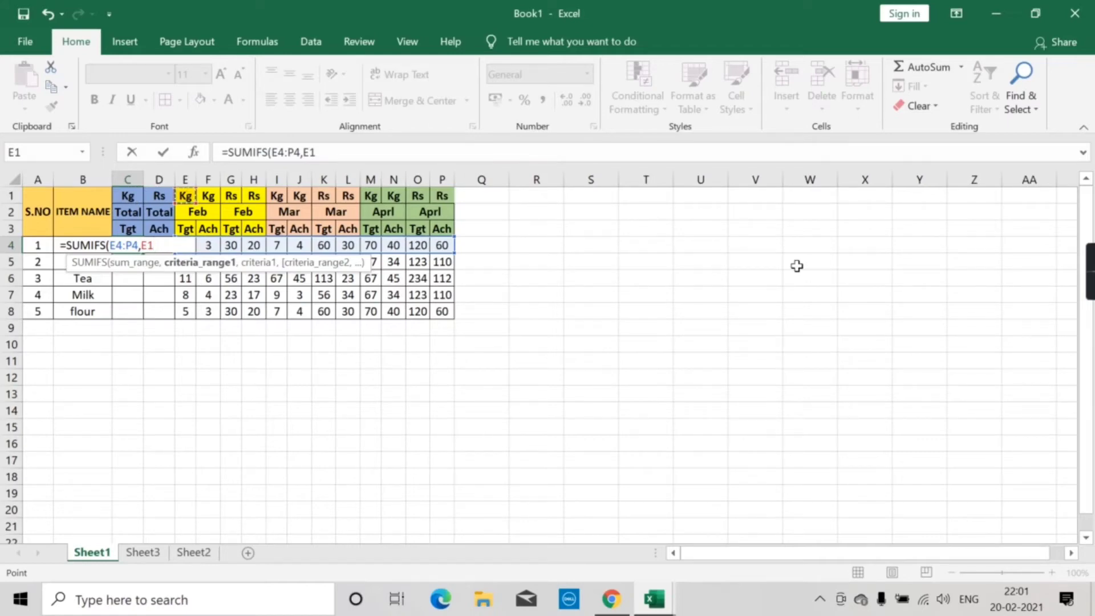
{"action": "key", "text": "shift+Right"}
{"action": "key", "text": "shift+Right"}
{"action": "key", "text": "shift+Right"}
{"action": "key", "text": "shift+Right"}
{"action": "key", "text": "shift+Right"}
{"action": "key", "text": "shift+Right"}
{"action": "key", "text": "shift+Right"}
{"action": "key", "text": "shift+Right"}
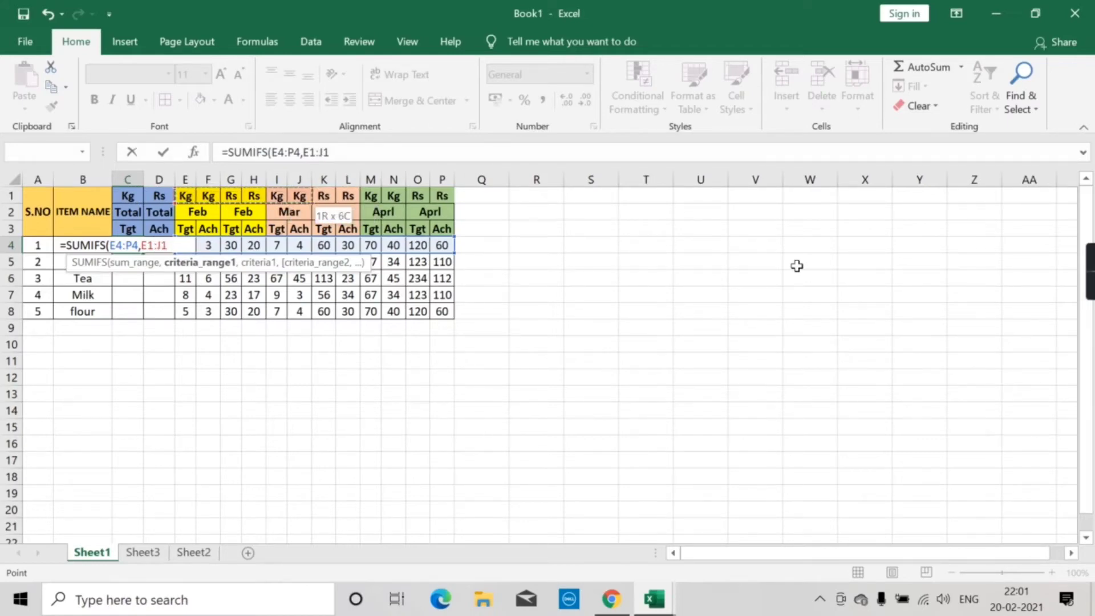
{"action": "key", "text": "shift+Right"}
{"action": "key", "text": "shift+Right"}
{"action": "key", "text": "shift+Right"}
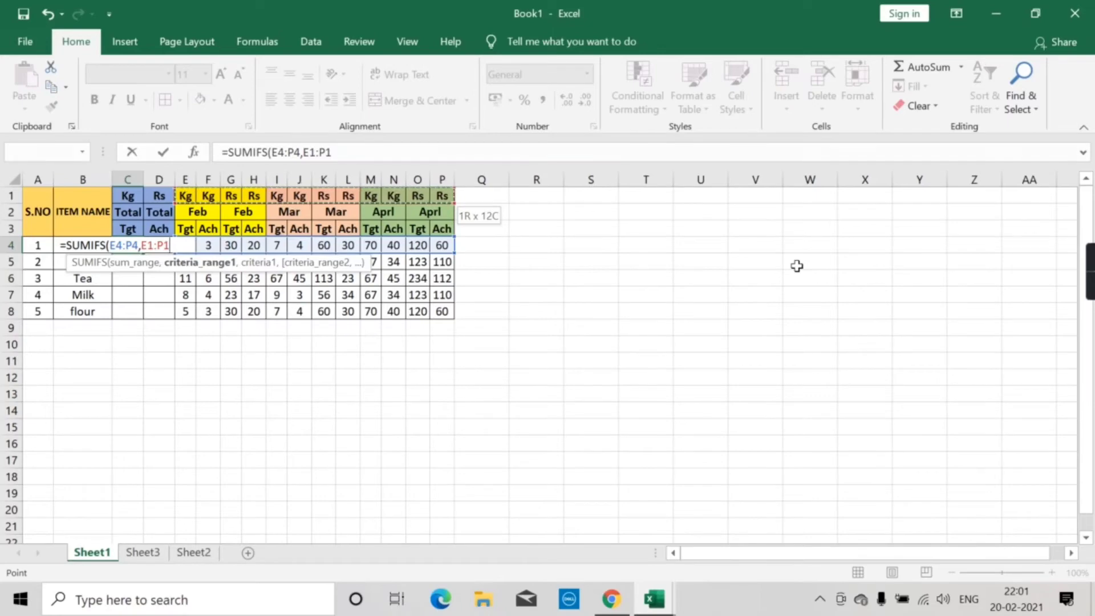
{"action": "type", "text": ","}
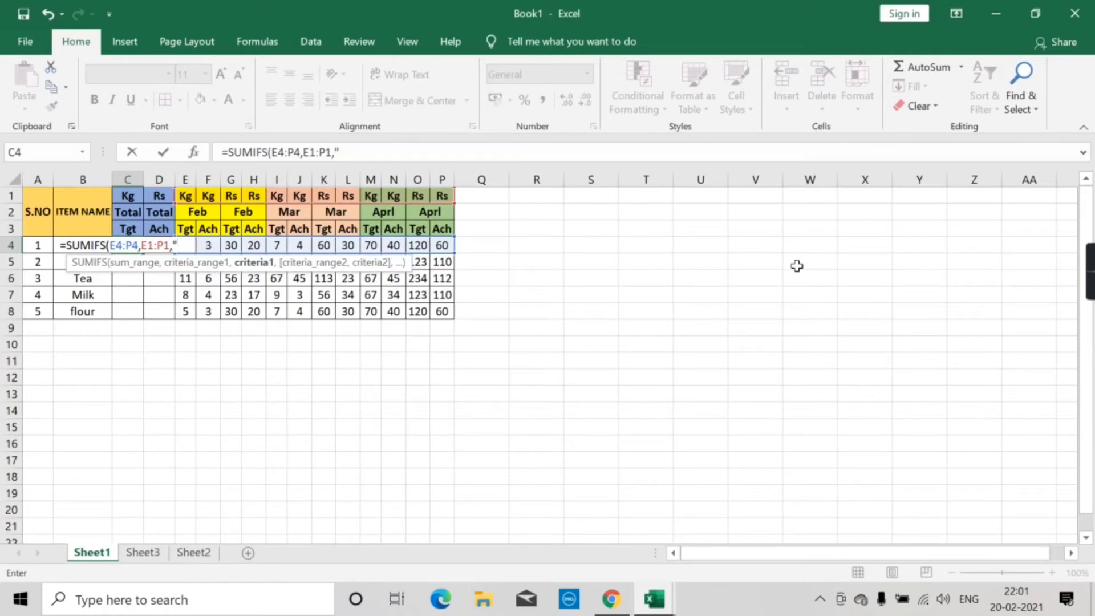
{"action": "type", "text": "g\","}
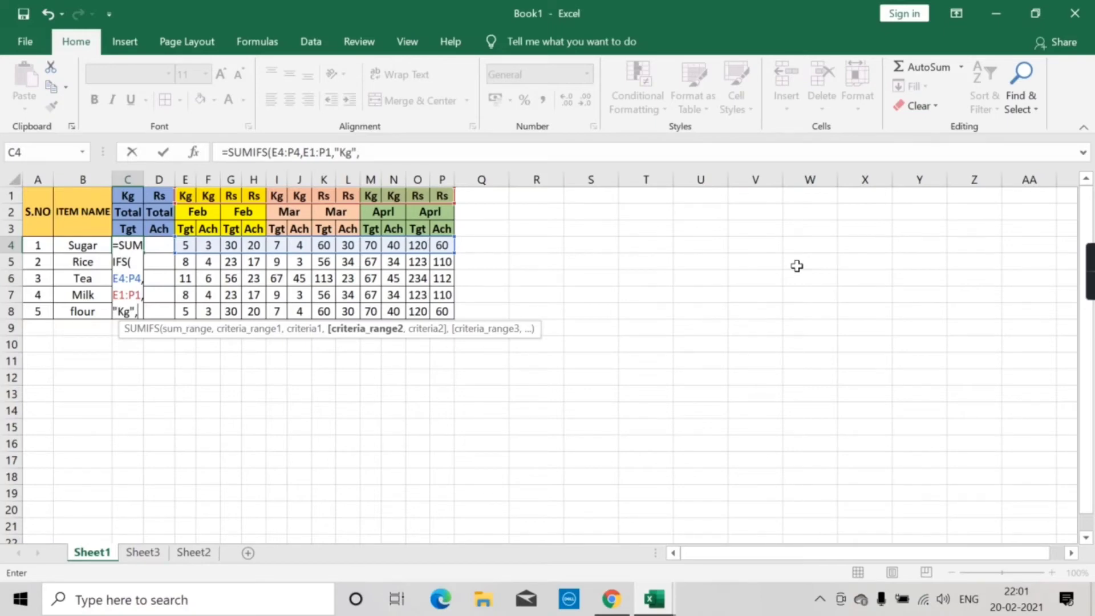
Step: Add header row E3:P3 as the second criteria range with criterion "Tgt", and complete the SUMIFS formula in C4
{"action": "key", "text": "Up"}
{"action": "key", "text": "Right"}
{"action": "key", "text": "Right"}
{"action": "key", "text": "shift+Right"}
{"action": "key", "text": "shift+Right"}
{"action": "key", "text": "shift+Right"}
{"action": "key", "text": "shift+Right"}
{"action": "key", "text": "shift+Right"}
{"action": "key", "text": "shift+Right"}
{"action": "key", "text": "shift+Right"}
{"action": "key", "text": "shift+Right"}
{"action": "key", "text": "shift+Right"}
{"action": "key", "text": "shift+Right"}
{"action": "key", "text": "shift+Right"}
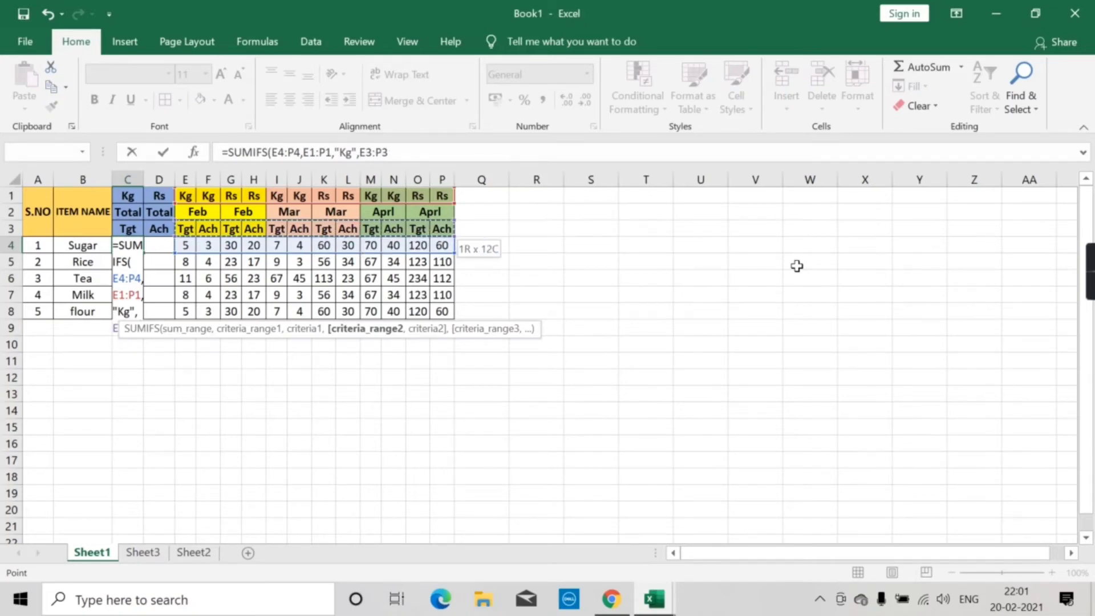
{"action": "type", "text": ","}
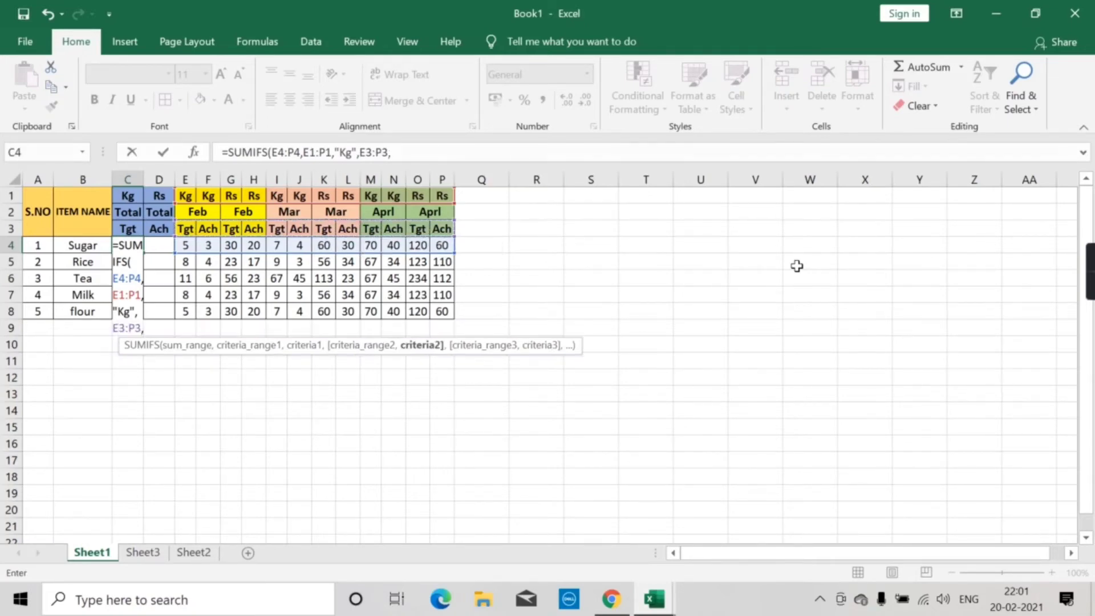
{"action": "type", "text": "\"Tgt"}
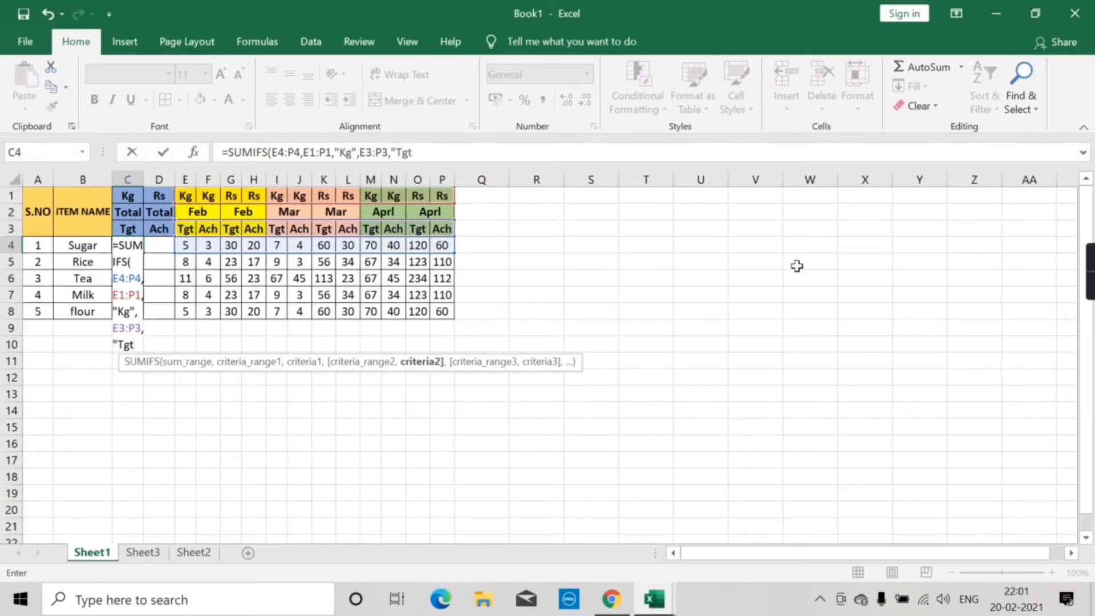
{"action": "type", "text": "\")"}
{"action": "key", "text": "Return"}
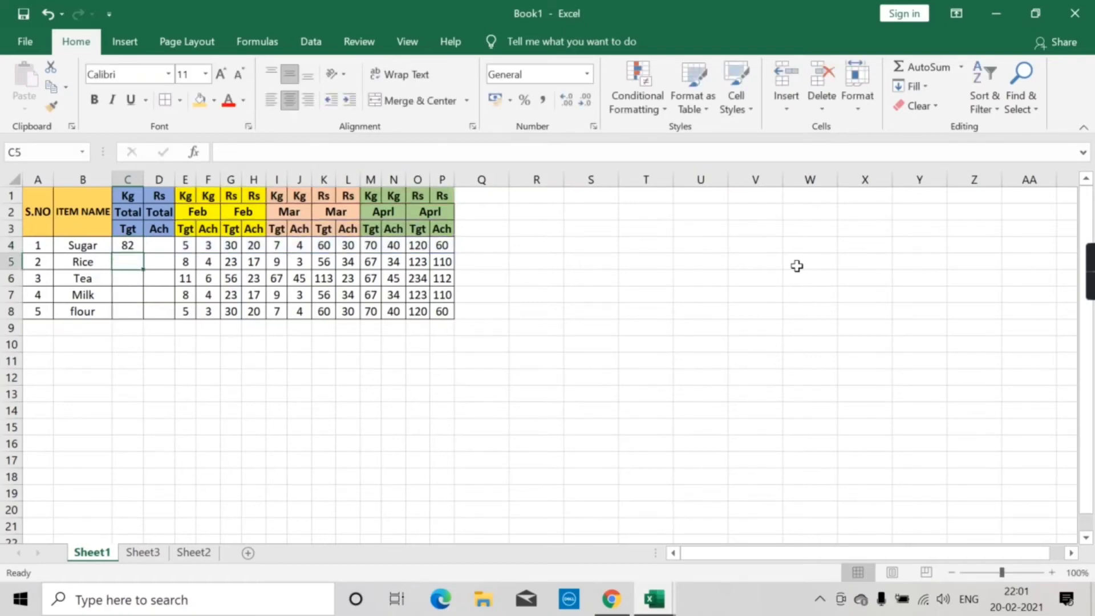
Step: Copy the C4 formula down through C8 and compare the formulas in C5 and C4
{"action": "key", "text": "Up"}
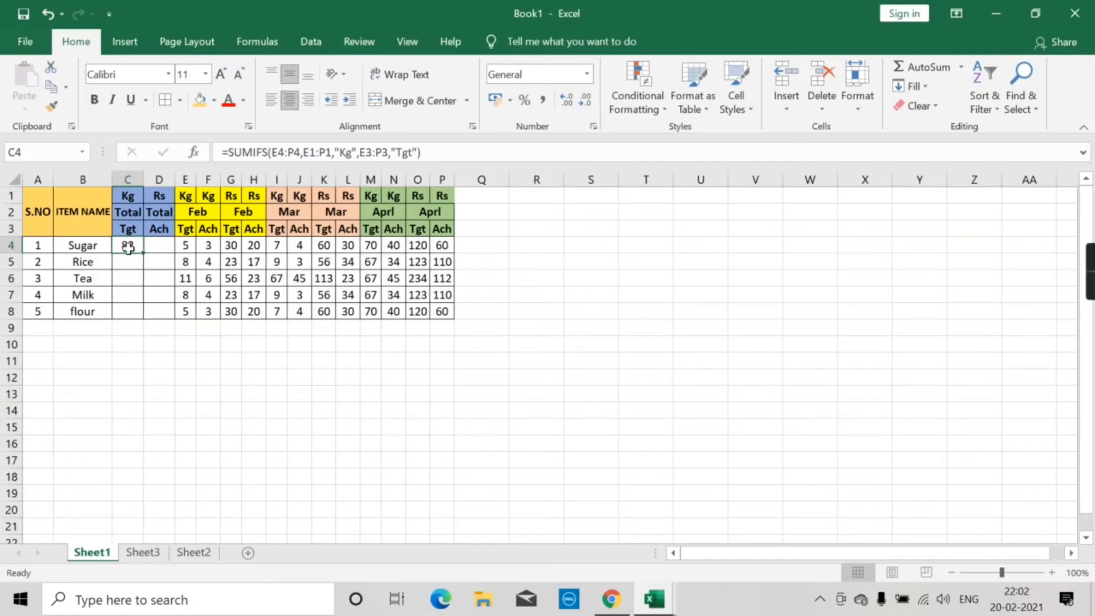
{"action": "left_click_drag", "start_coordinate": [146, 255], "coordinate": [146, 321]}
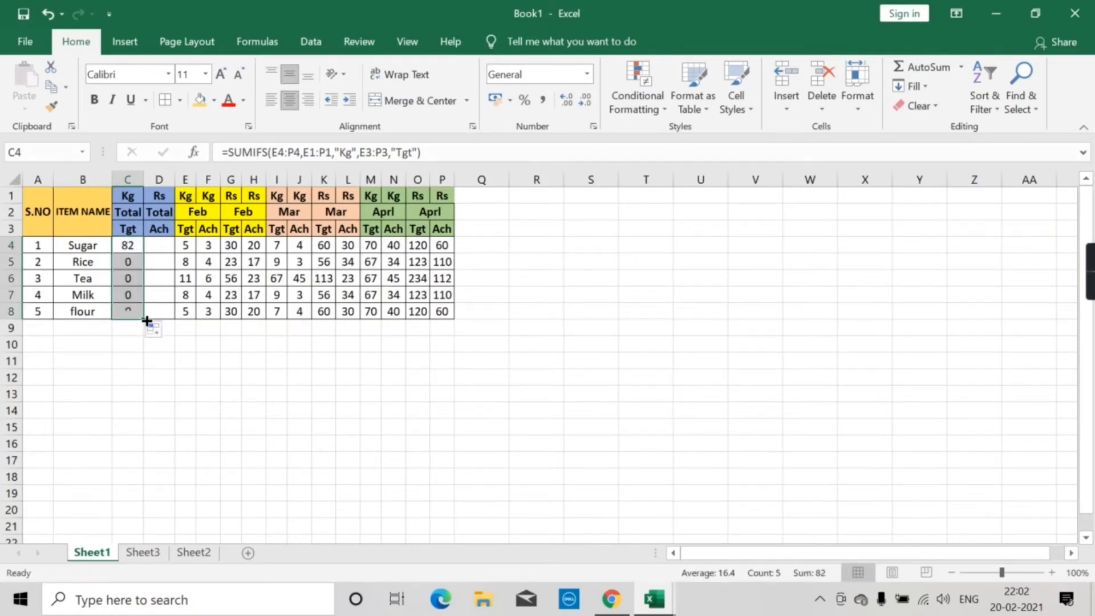
{"action": "left_click", "coordinate": [129, 264]}
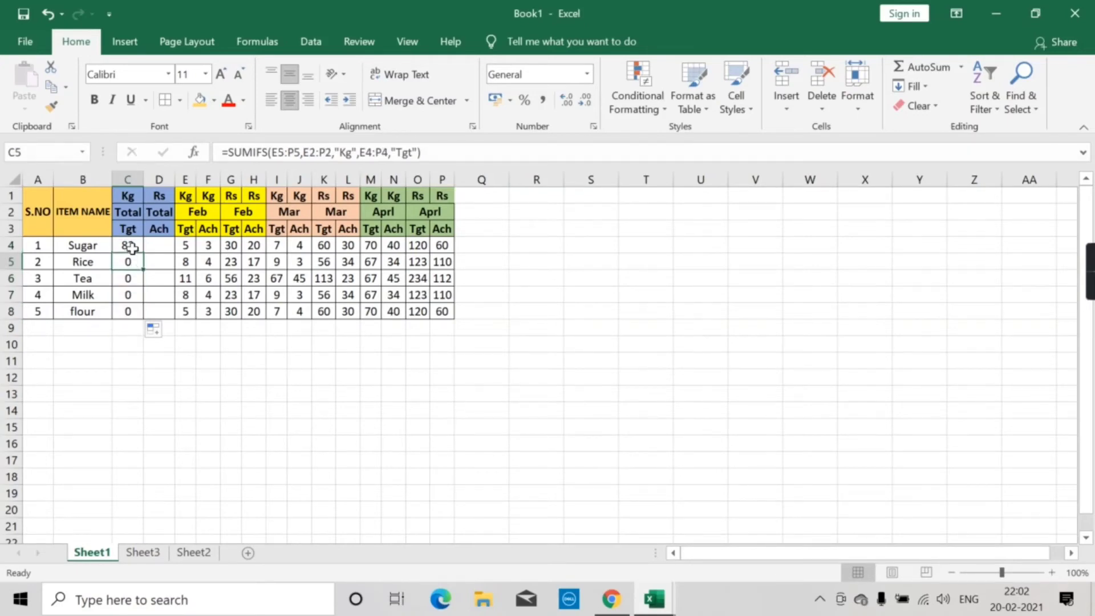
{"action": "left_click", "coordinate": [134, 245]}
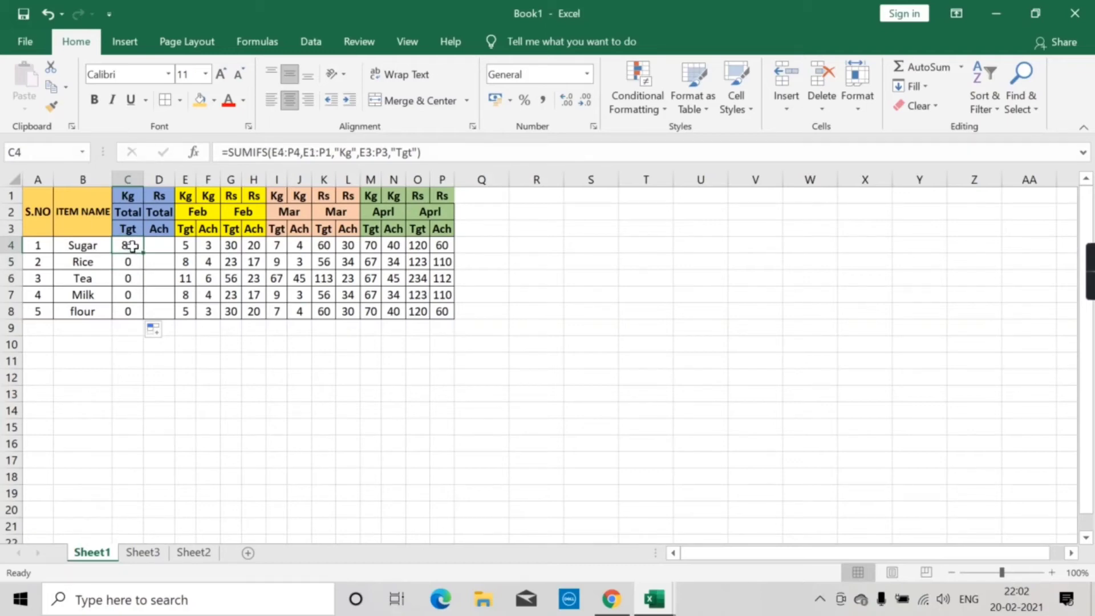
{"action": "left_click", "coordinate": [187, 245]}
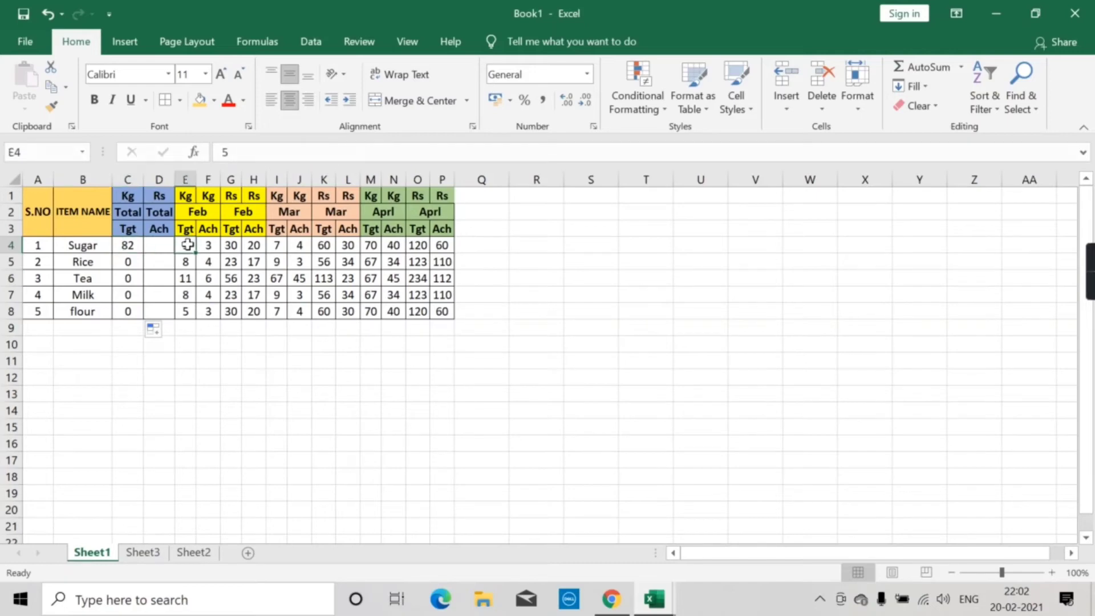
{"action": "left_click", "coordinate": [127, 245]}
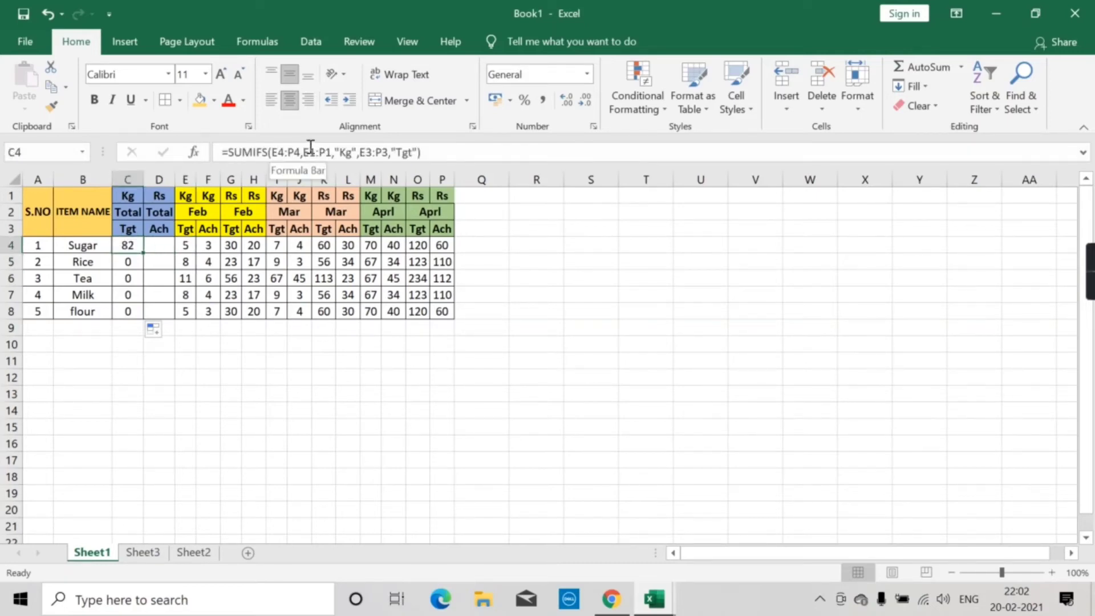
Step: Select Sugar's monthly values E4:P4 to review the sum range used by its total
{"action": "key", "text": "Right"}
{"action": "key", "text": "Right"}
{"action": "key", "text": "shift+Right"}
{"action": "key", "text": "shift+Right"}
{"action": "key", "text": "shift+Right"}
{"action": "key", "text": "shift+Right"}
{"action": "key", "text": "shift+Right"}
{"action": "key", "text": "shift+Right"}
{"action": "key", "text": "shift+Right"}
{"action": "key", "text": "shift+Right"}
{"action": "key", "text": "shift+Right"}
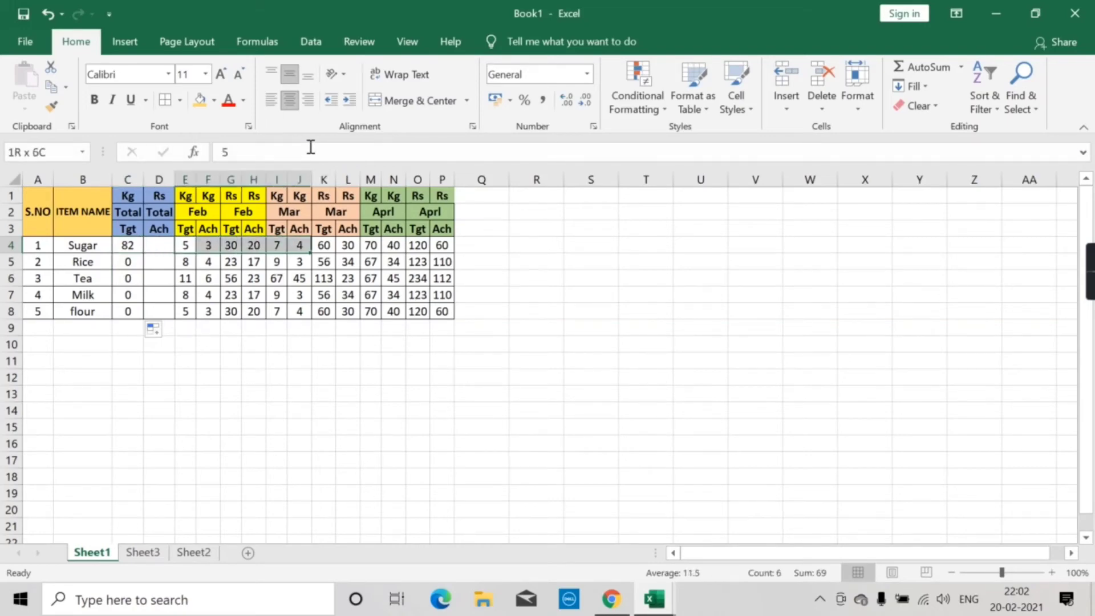
{"action": "key", "text": "shift+Right"}
{"action": "key", "text": "shift+Right"}
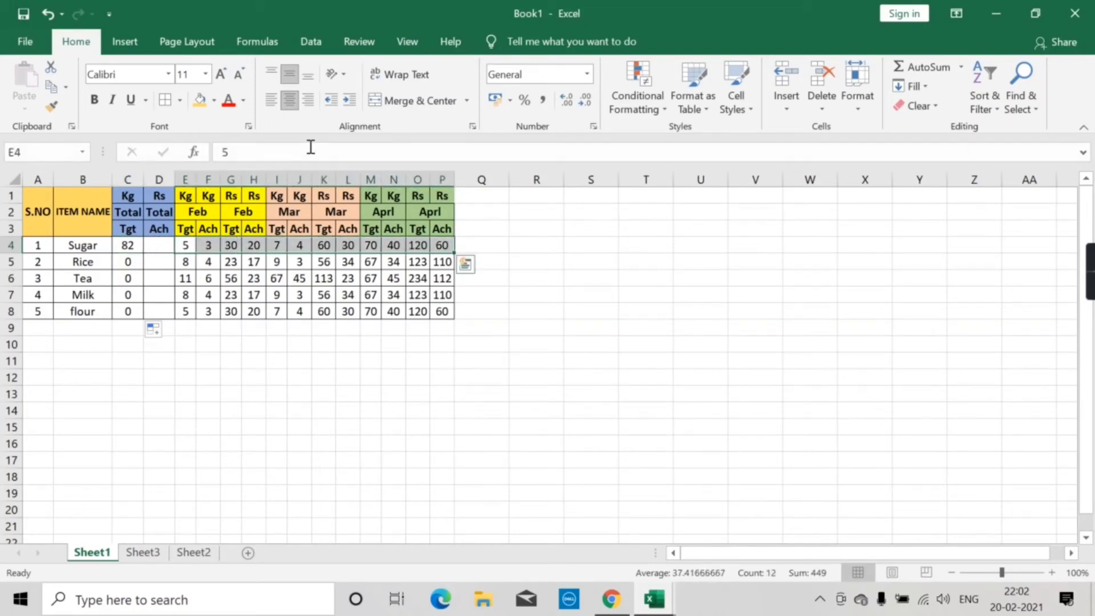
Step: Select the Rice row's monthly values from E5 across to review the sum range for that item
{"action": "key", "text": "Down"}
{"action": "key", "text": "shift+Right"}
{"action": "key", "text": "shift+Right"}
{"action": "key", "text": "shift+Right"}
{"action": "key", "text": "shift+Right"}
{"action": "key", "text": "shift+Right"}
{"action": "key", "text": "shift+Right"}
{"action": "key", "text": "shift+Right"}
{"action": "key", "text": "shift+Right"}
{"action": "key", "text": "shift+Right"}
{"action": "key", "text": "shift+Right"}
{"action": "key", "text": "shift+Right"}
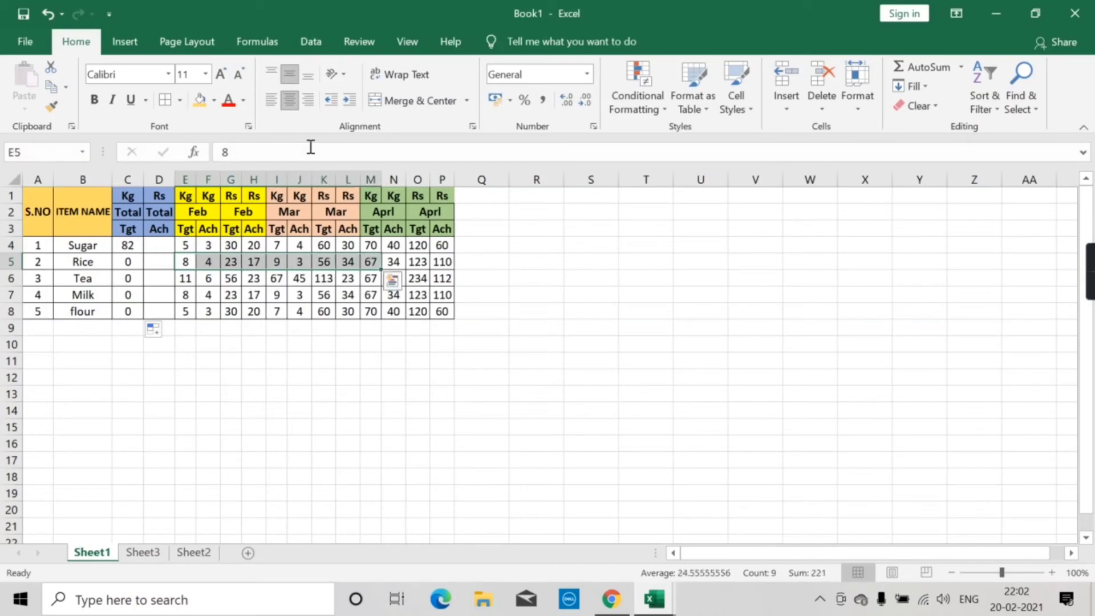
Step: Review the Tea row's monthly values in the same way and return to Sugar's total formula in C4
{"action": "key", "text": "Down"}
{"action": "key", "text": "shift+Right"}
{"action": "key", "text": "shift+Right"}
{"action": "key", "text": "shift+Right"}
{"action": "key", "text": "shift+Right"}
{"action": "key", "text": "shift+Right"}
{"action": "key", "text": "shift+Right"}
{"action": "key", "text": "shift+Right"}
{"action": "key", "text": "shift+Right"}
{"action": "key", "text": "Up"}
{"action": "key", "text": "Up"}
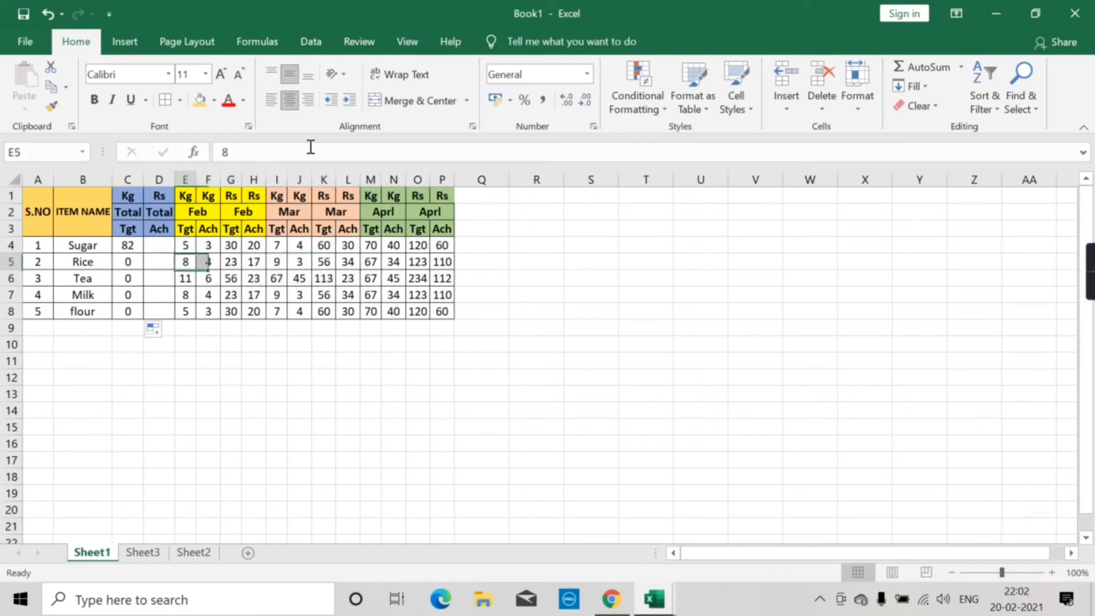
{"action": "key", "text": "Left"}
{"action": "key", "text": "Left"}
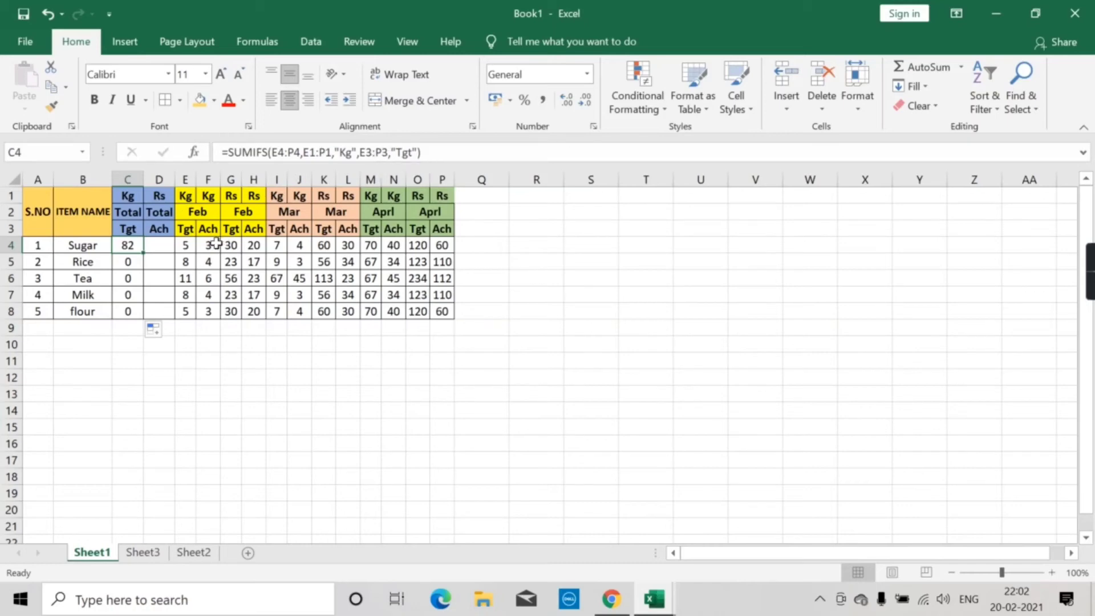
Step: Compare the criteria range in Rice's C5 formula with the month header row E2:P2
{"action": "key", "text": "Down"}
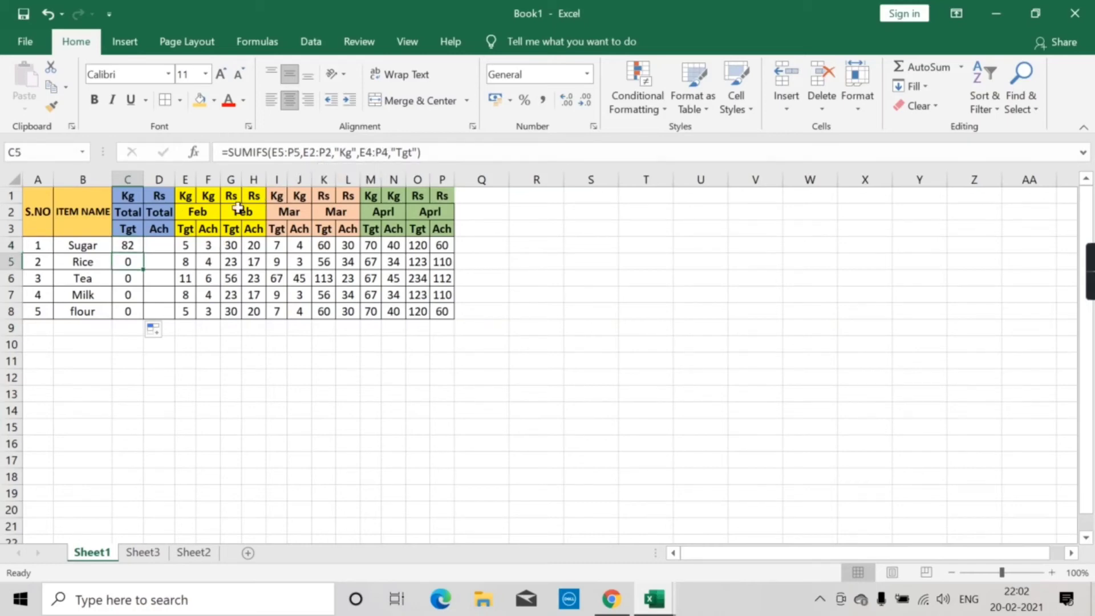
{"action": "left_click", "coordinate": [207, 212]}
{"action": "key", "text": "shift+Right"}
{"action": "key", "text": "shift+Right"}
{"action": "key", "text": "shift+Right"}
{"action": "key", "text": "shift+Right"}
{"action": "key", "text": "shift+Right"}
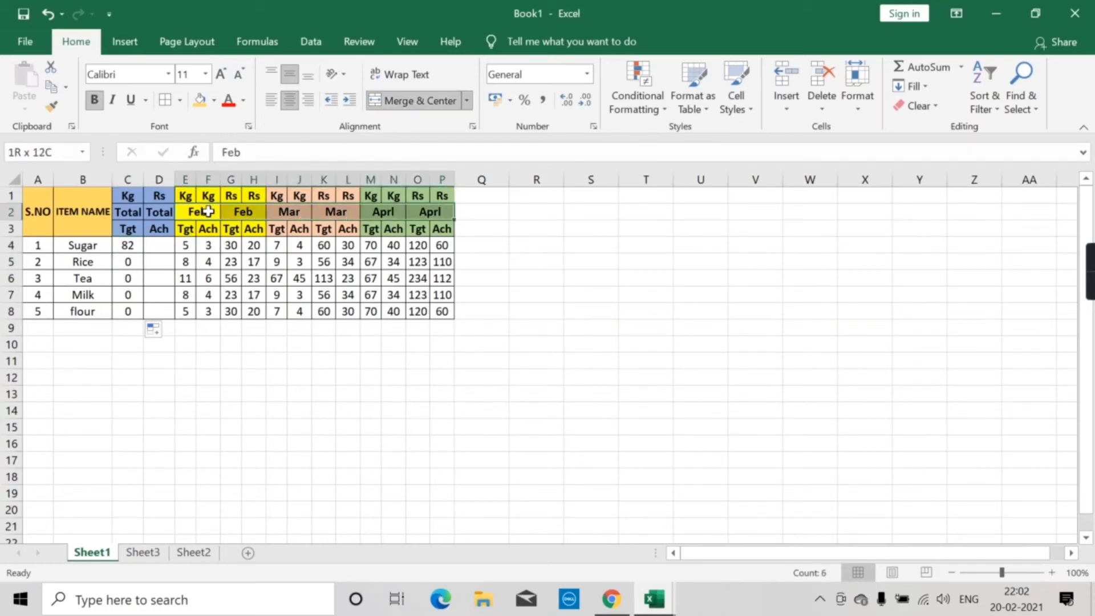
Step: Check the ranges in Tea's C6 formula against the header rows and return to Sugar's formula in C4
{"action": "key", "text": "Left"}
{"action": "key", "text": "Down"}
{"action": "key", "text": "Down"}
{"action": "key", "text": "Down"}
{"action": "key", "text": "Down"}
{"action": "key", "text": "Left"}
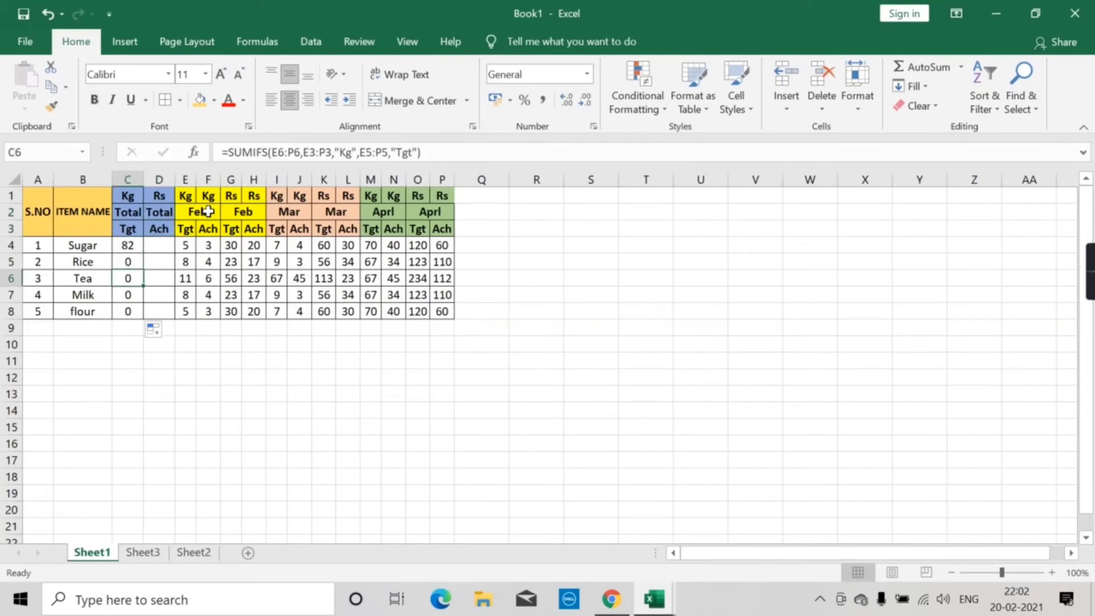
{"action": "key", "text": "Right"}
{"action": "key", "text": "Right"}
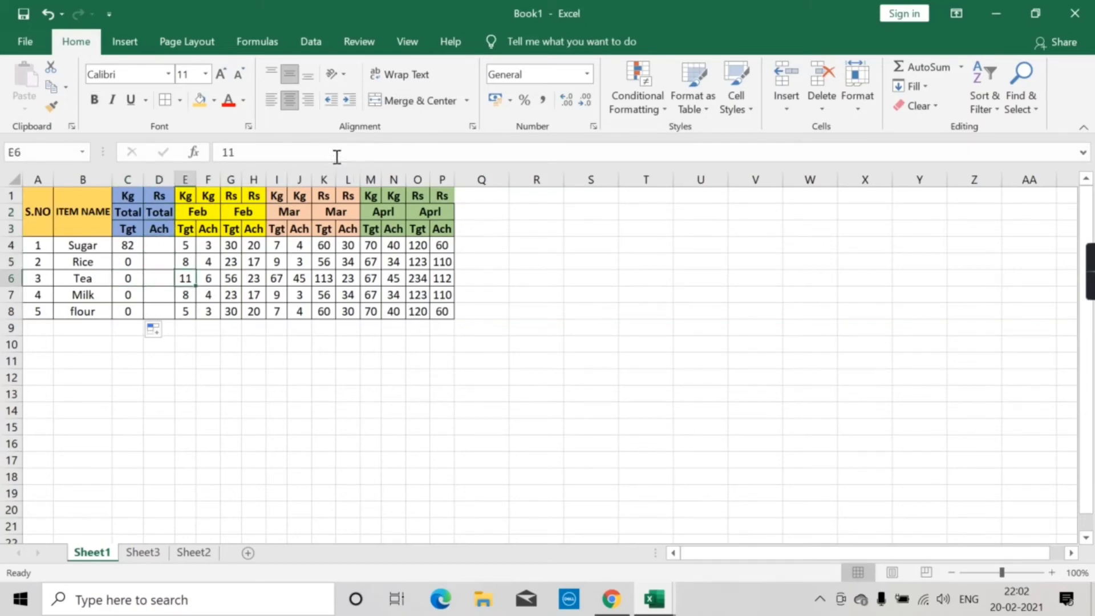
{"action": "key", "text": "Up"}
{"action": "key", "text": "Up"}
{"action": "key", "text": "Up"}
{"action": "key", "text": "Up"}
{"action": "key", "text": "Down"}
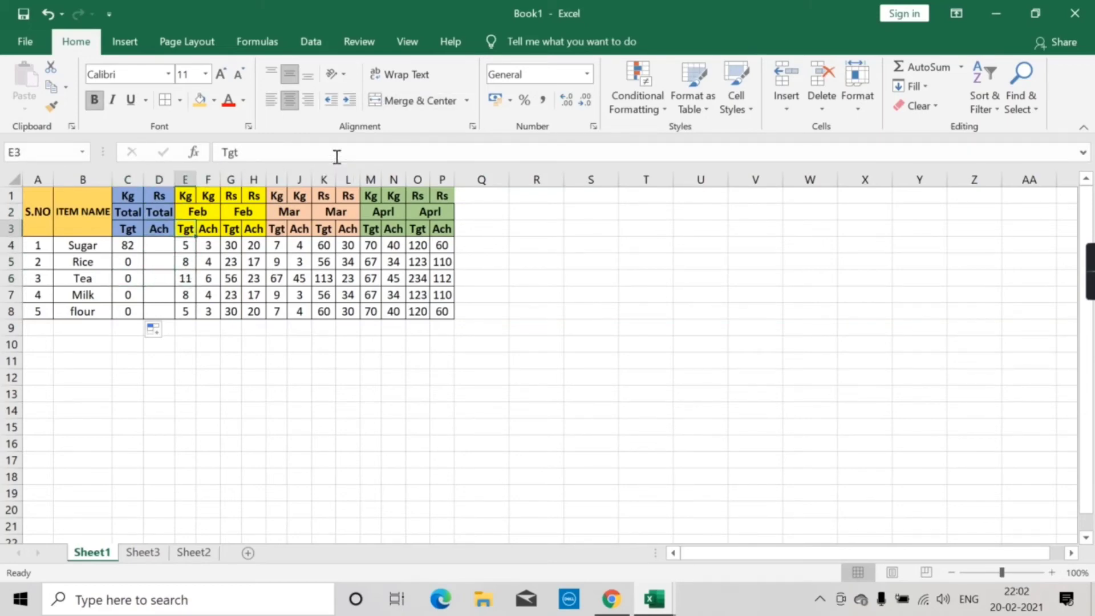
{"action": "key", "text": "Left"}
{"action": "key", "text": "Left"}
{"action": "key", "text": "Down"}
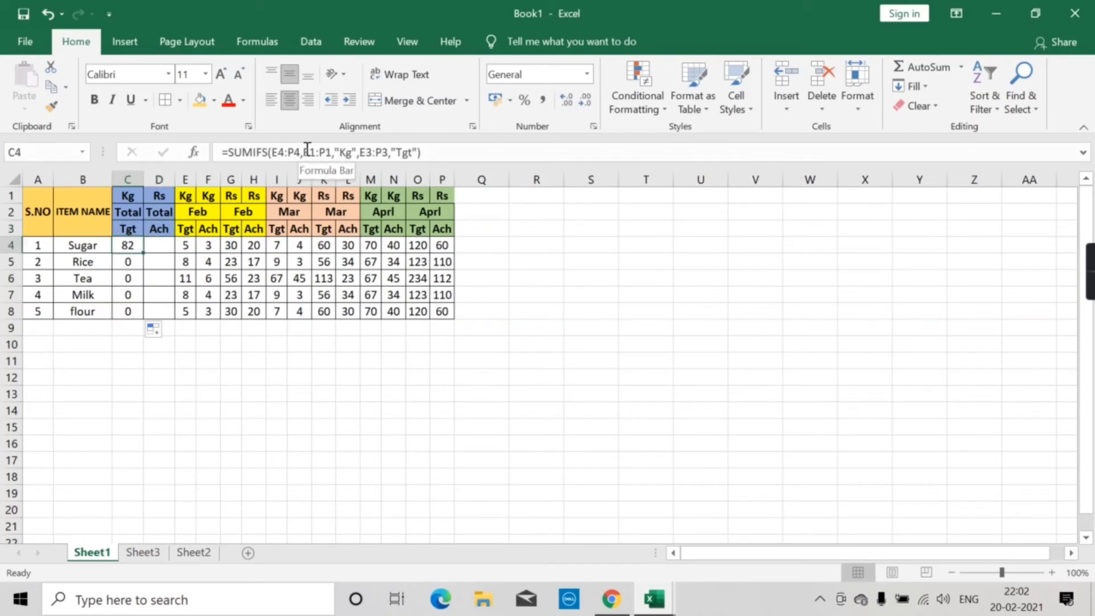
Step: Make the first criteria range in the C4 formula absolute as $E$1:$P$1
{"action": "left_click", "coordinate": [307, 152]}
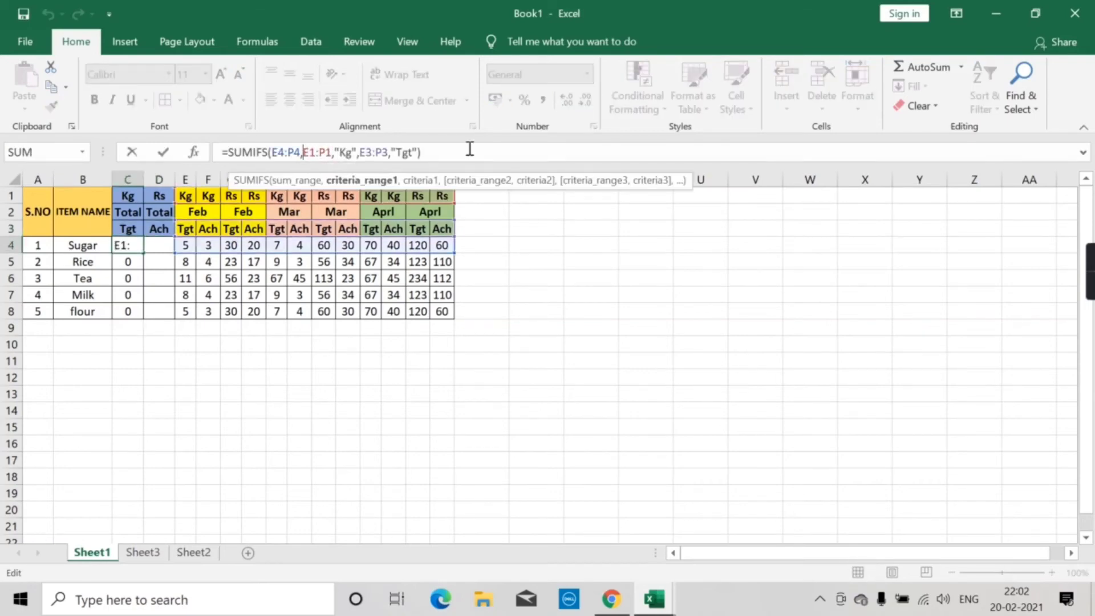
{"action": "key", "text": "shift+Right"}
{"action": "key", "text": "shift+Right"}
{"action": "key", "text": "shift+Right"}
{"action": "key", "text": "F4"}
{"action": "key", "text": "Right"}
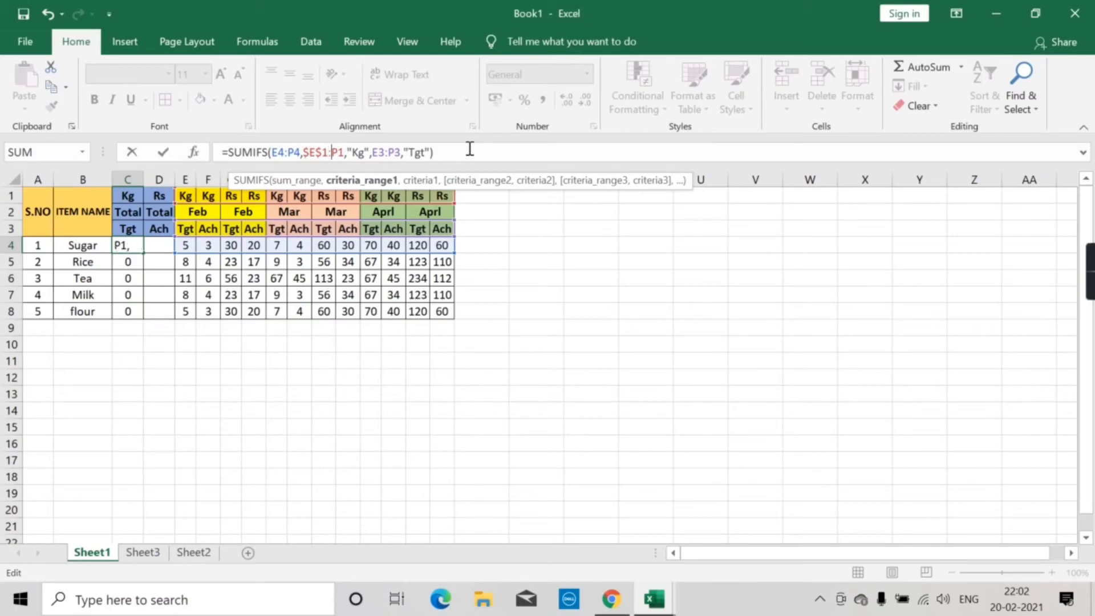
{"action": "key", "text": "shift+Right"}
{"action": "key", "text": "shift+Right"}
{"action": "key", "text": "F4"}
Step: Make the second criteria range in the C4 formula absolute as $E$3:$P$3 and commit the formula
{"action": "key", "text": "Right"}
{"action": "key", "text": "Right"}
{"action": "key", "text": "Right"}
{"action": "key", "text": "Right"}
{"action": "key", "text": "Right"}
{"action": "key", "text": "Right"}
{"action": "key", "text": "Right"}
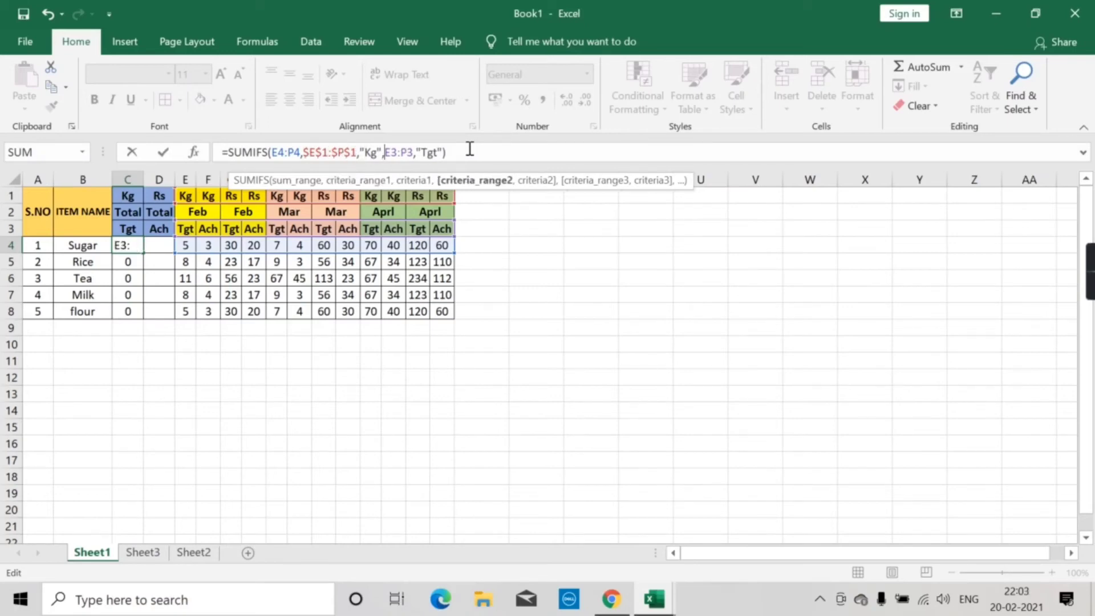
{"action": "key", "text": "shift+Right"}
{"action": "key", "text": "shift+Right"}
{"action": "key", "text": "shift+Right"}
{"action": "key", "text": "F4"}
{"action": "key", "text": "Right"}
{"action": "key", "text": "shift+Right"}
{"action": "key", "text": "shift+Right"}
{"action": "key", "text": "F4"}
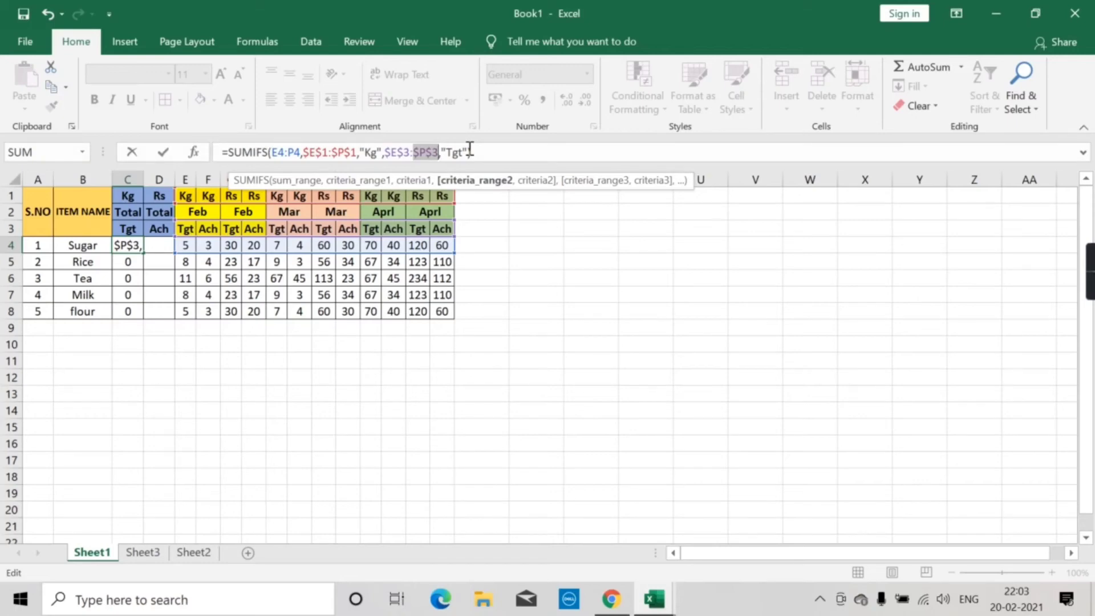
{"action": "key", "text": "Return"}
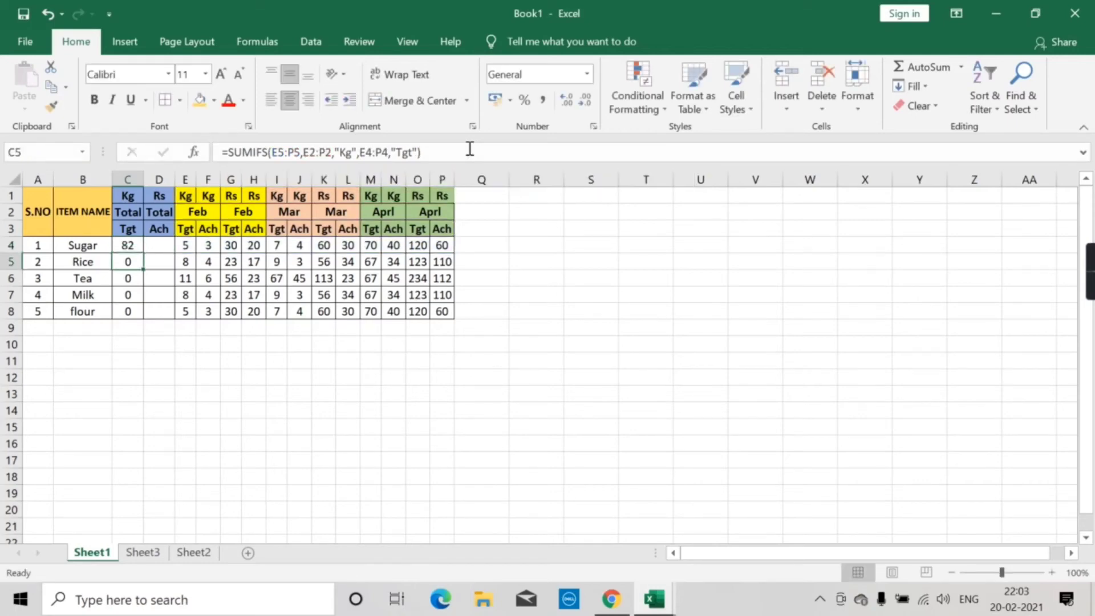
Step: Copy the corrected C4 formula down through C8
{"action": "key", "text": "Up"}
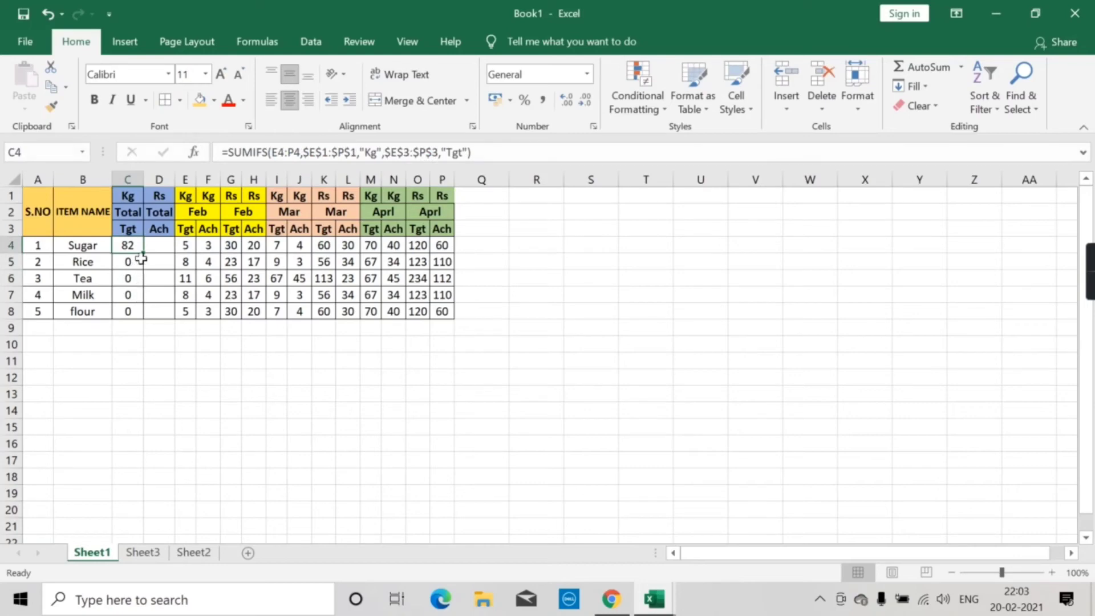
{"action": "left_click_drag", "start_coordinate": [144, 252], "coordinate": [147, 318]}
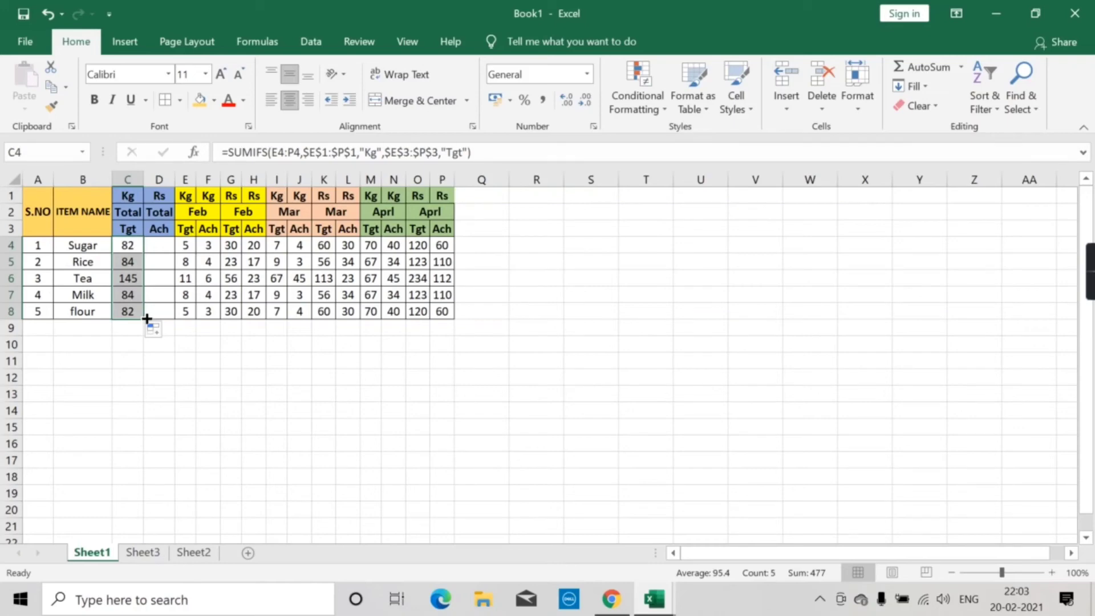
{"action": "key", "text": "Up"}
{"action": "key", "text": "Down"}
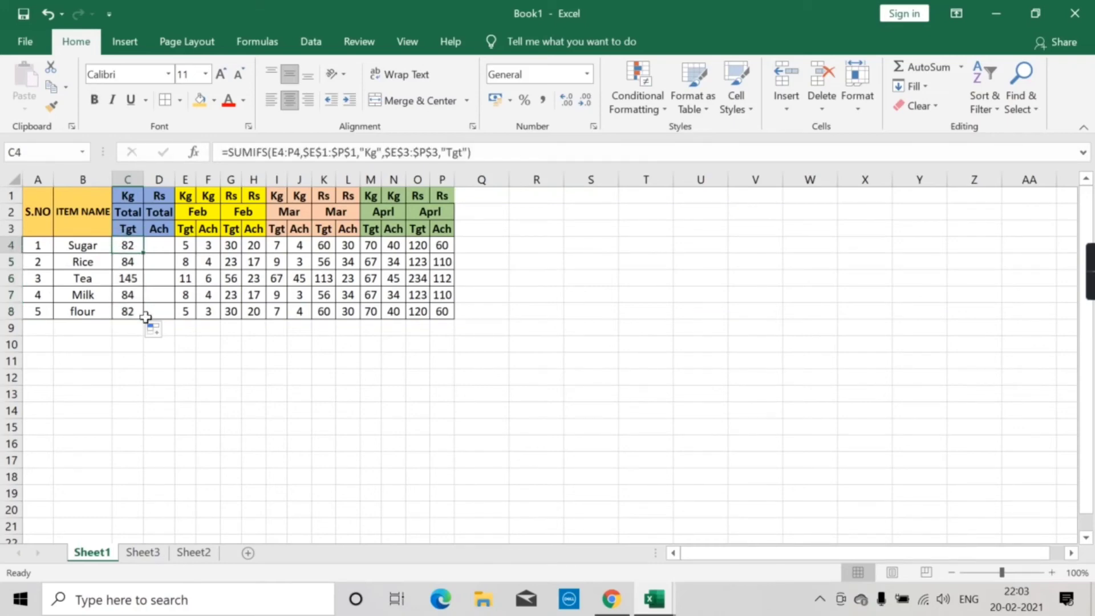
Step: Start a SUMIFS formula in D4 with Sugar's monthly values E4:P4 as the sum range
{"action": "key", "text": "Right"}
{"action": "type", "text": "=sumifs"}
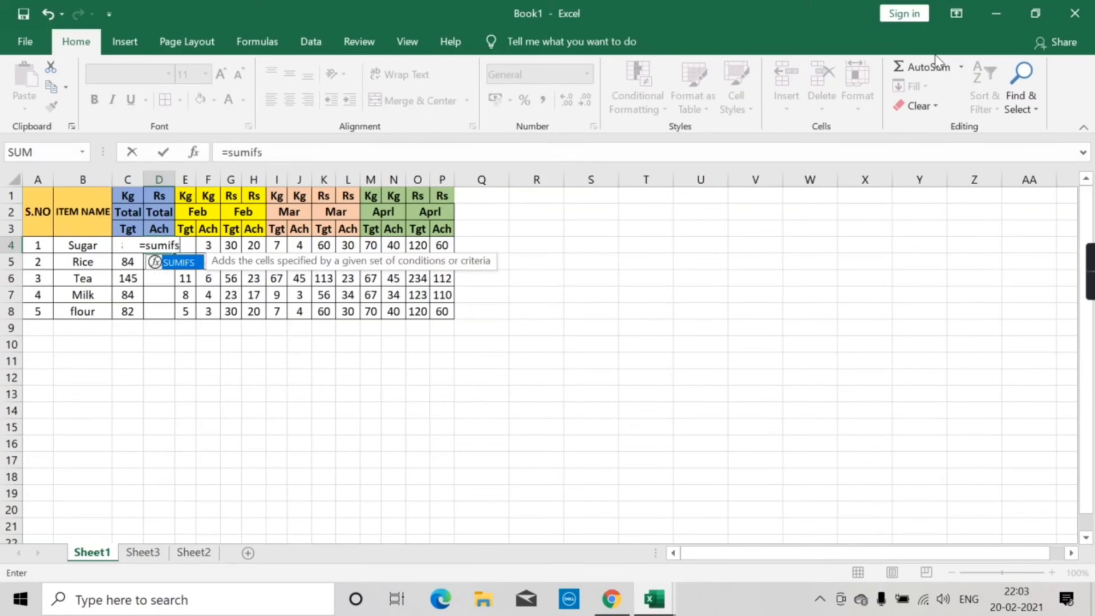
{"action": "key", "text": "Tab"}
{"action": "key", "text": "Right"}
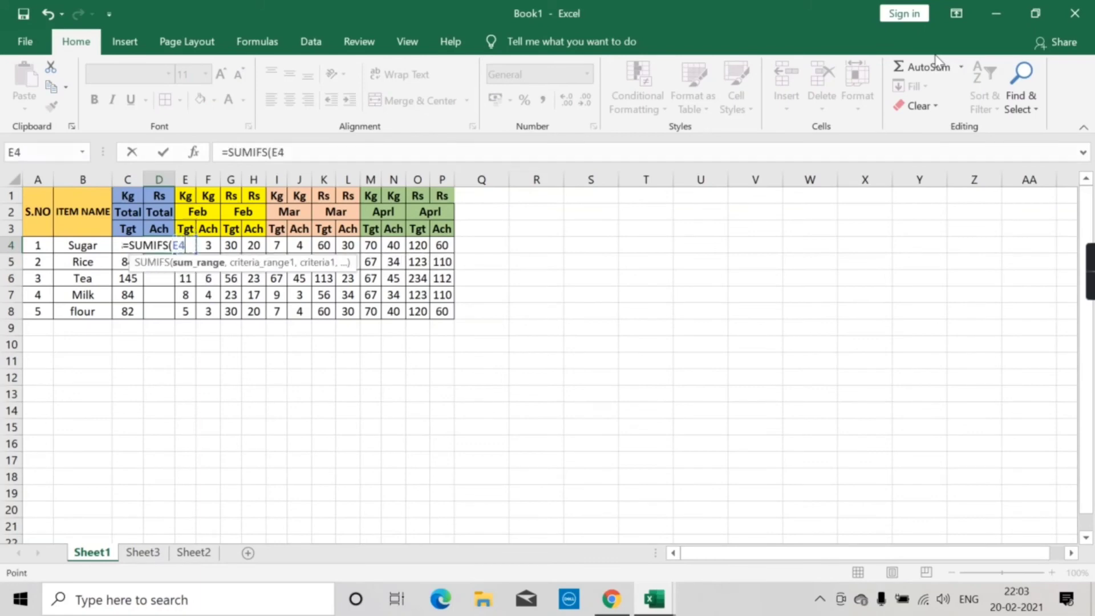
{"action": "key", "text": "shift+Right"}
{"action": "key", "text": "shift+Right"}
{"action": "key", "text": "shift+Right"}
{"action": "key", "text": "shift+Right"}
{"action": "key", "text": "shift+Right"}
{"action": "key", "text": "shift+Right"}
{"action": "key", "text": "shift+Right"}
{"action": "key", "text": "shift+Right"}
{"action": "key", "text": "shift+Right"}
{"action": "key", "text": "shift+Right"}
{"action": "key", "text": "shift+Right"}
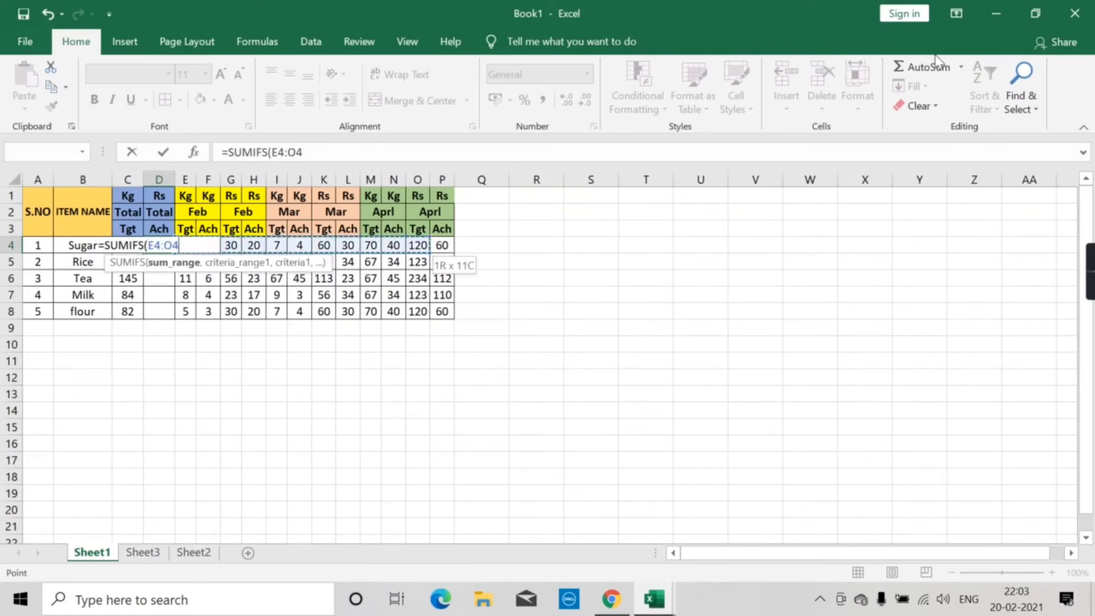
{"action": "type", "text": ","}
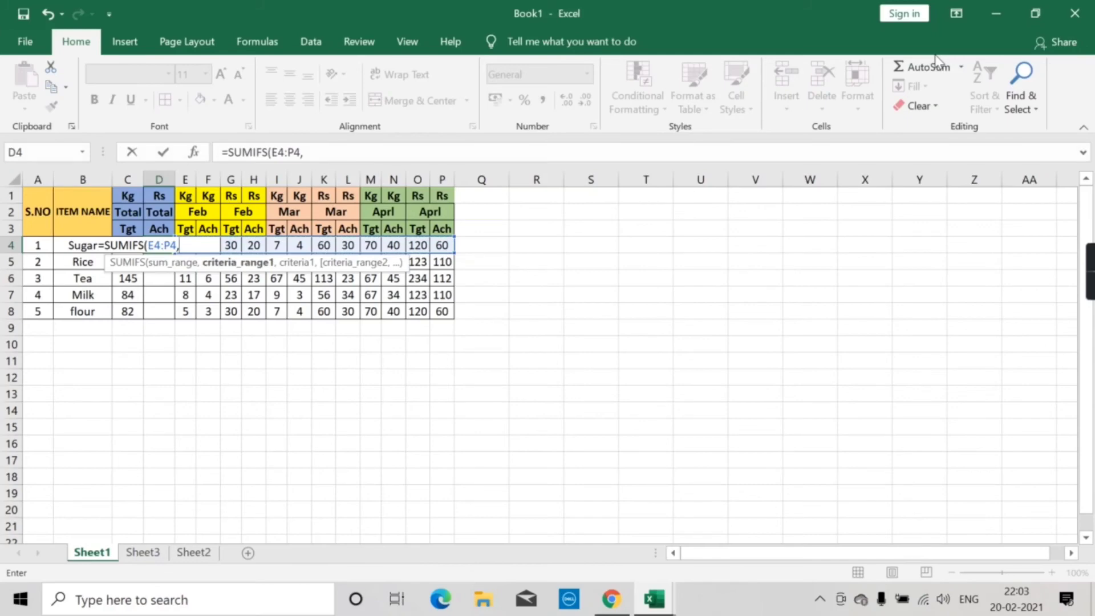
Step: Add the unit header row E1:P1 as the first criteria range with the criterion "Rs"
{"action": "key", "text": "Up"}
{"action": "key", "text": "Up"}
{"action": "key", "text": "Right"}
{"action": "key", "text": "Up"}
{"action": "key", "text": "shift+Right"}
{"action": "key", "text": "shift+Right"}
{"action": "key", "text": "shift+Right"}
{"action": "key", "text": "shift+Right"}
{"action": "key", "text": "shift+Right"}
{"action": "key", "text": "shift+Right"}
{"action": "key", "text": "shift+Right"}
{"action": "key", "text": "shift+Right"}
{"action": "key", "text": "shift+Right"}
{"action": "key", "text": "shift+Right"}
{"action": "key", "text": "shift+Right"}
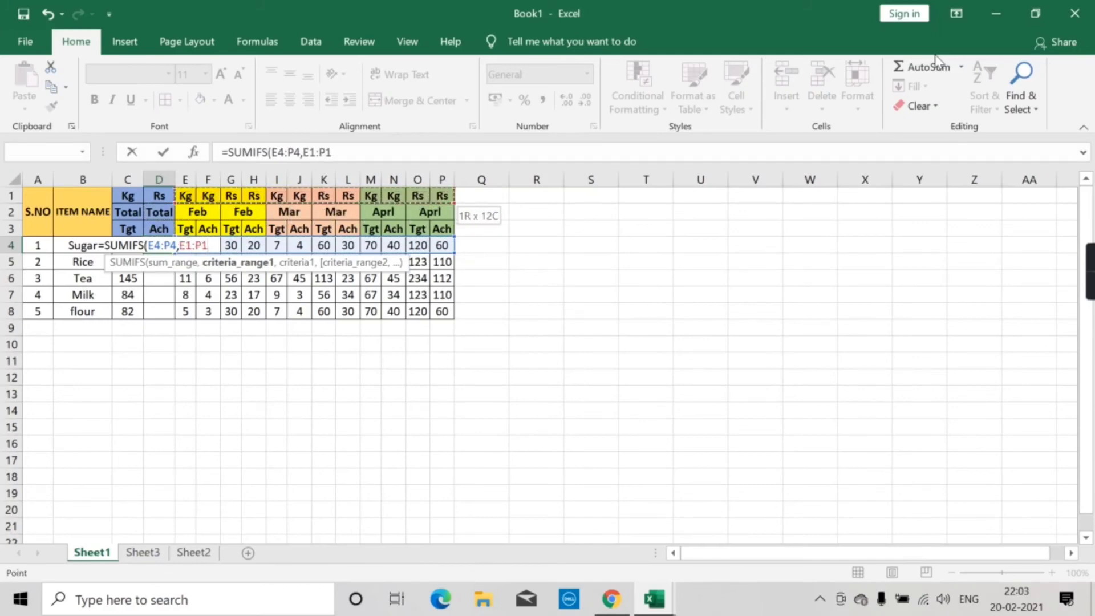
{"action": "type", "text": ","}
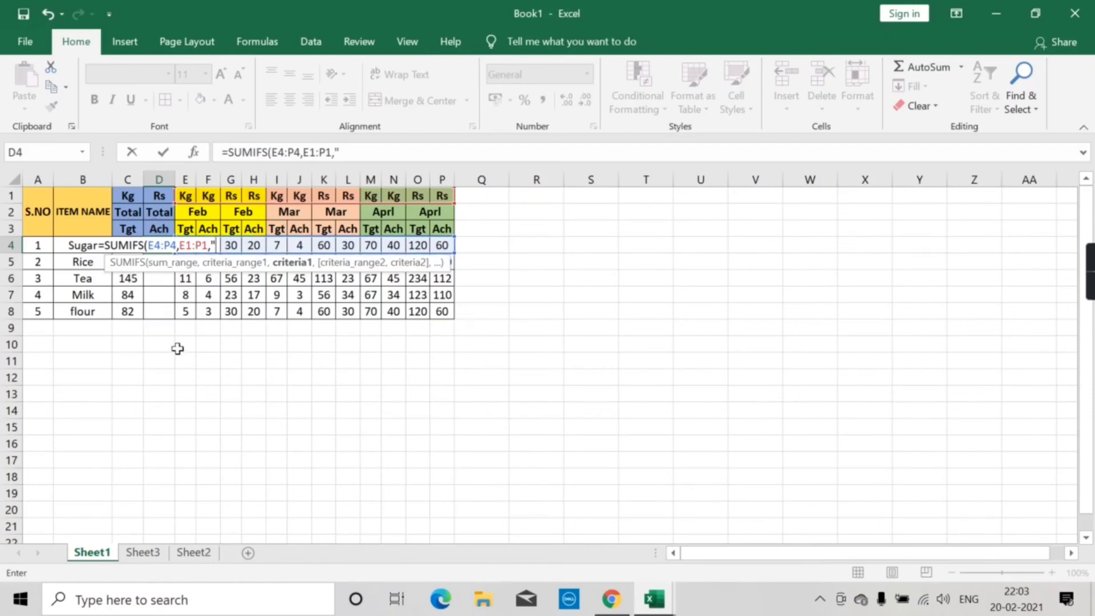
{"action": "type", "text": "Rs"}
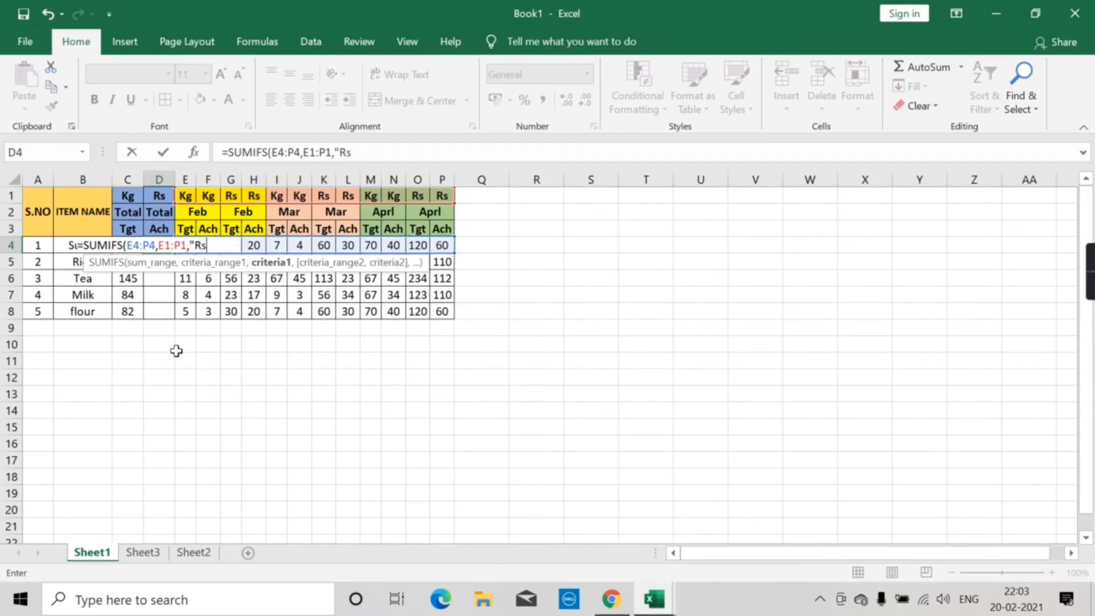
{"action": "type", "text": "\","}
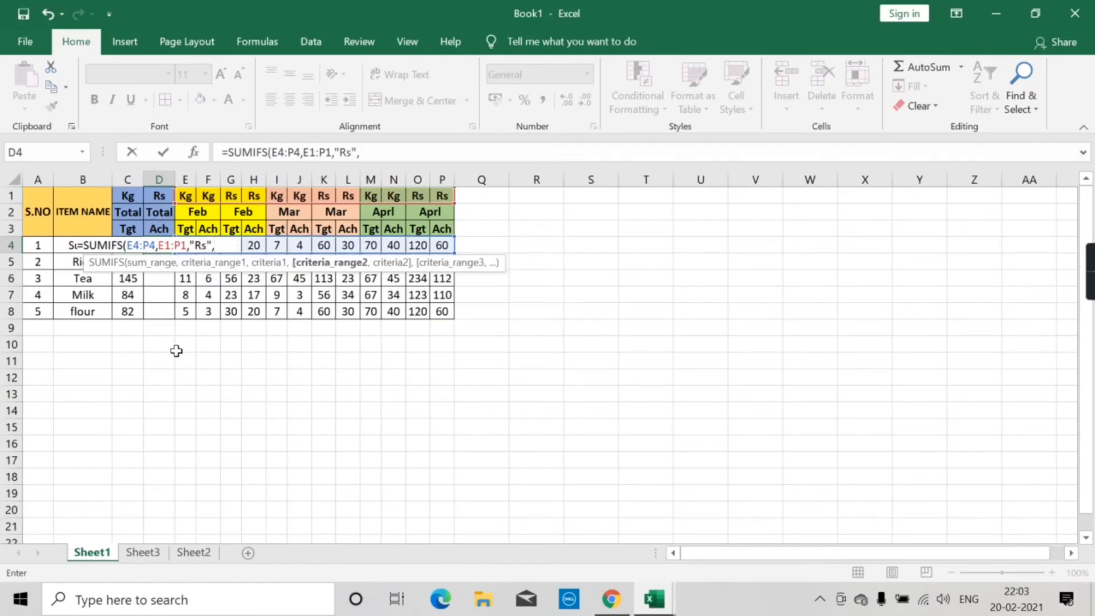
Step: Add E3:P3 as the second criteria range with the criterion "Ach" and complete the D4 formula
{"action": "key", "text": "Up"}
{"action": "key", "text": "Right"}
{"action": "key", "text": "shift+Right"}
{"action": "key", "text": "shift+Right"}
{"action": "key", "text": "shift+Right"}
{"action": "key", "text": "shift+Right"}
{"action": "key", "text": "shift+Right"}
{"action": "key", "text": "shift+Right"}
{"action": "key", "text": "shift+Right"}
{"action": "key", "text": "shift+Right"}
{"action": "key", "text": "shift+Right"}
{"action": "key", "text": "shift+Right"}
{"action": "key", "text": "shift+Right"}
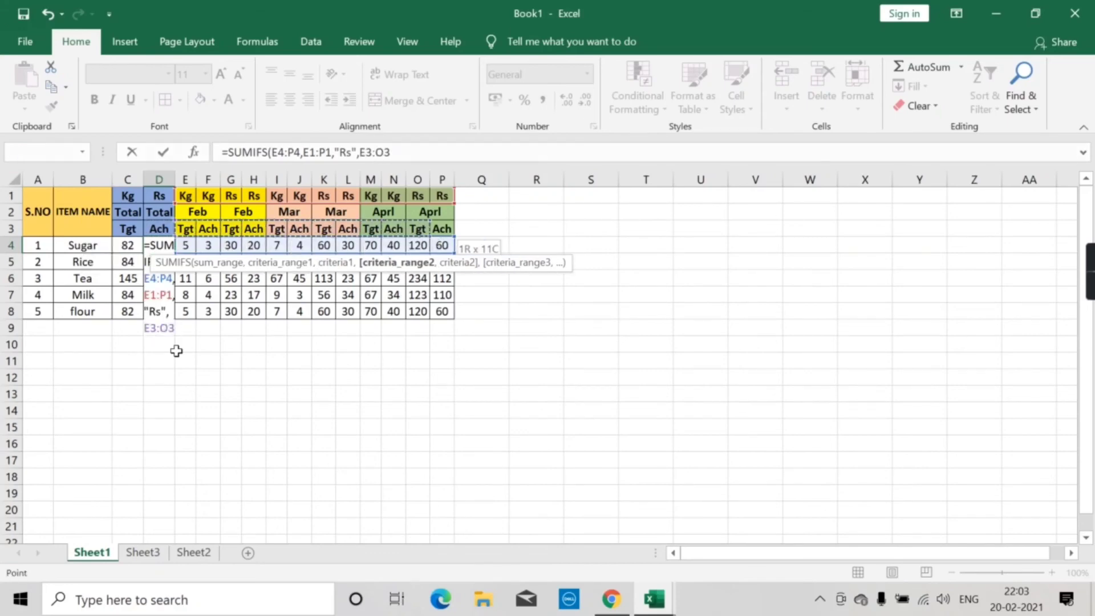
{"action": "type", "text": ","}
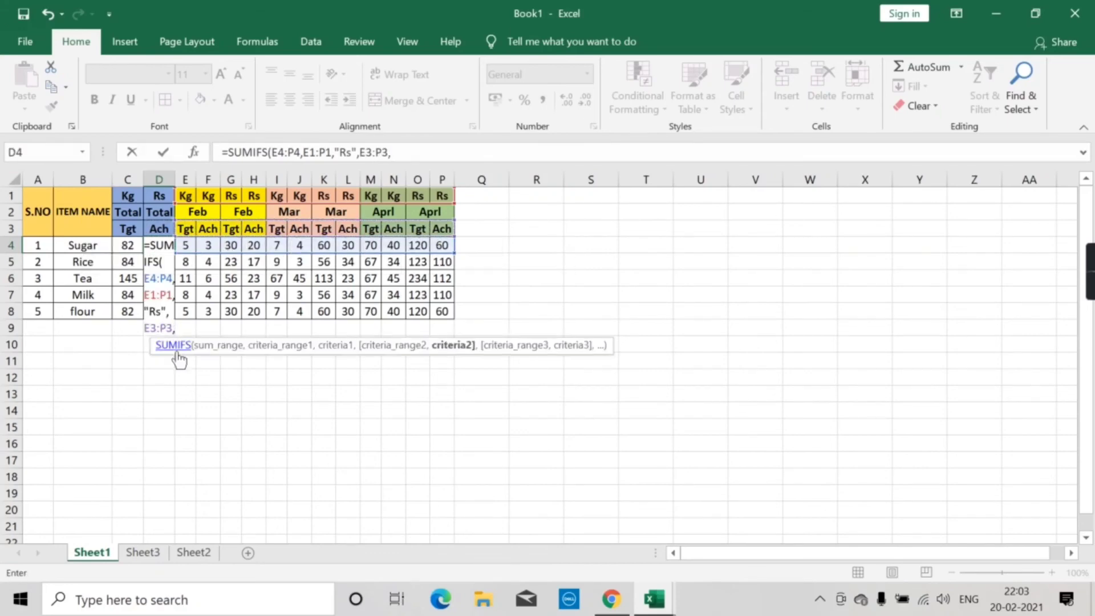
{"action": "type", "text": "\"ACH"}
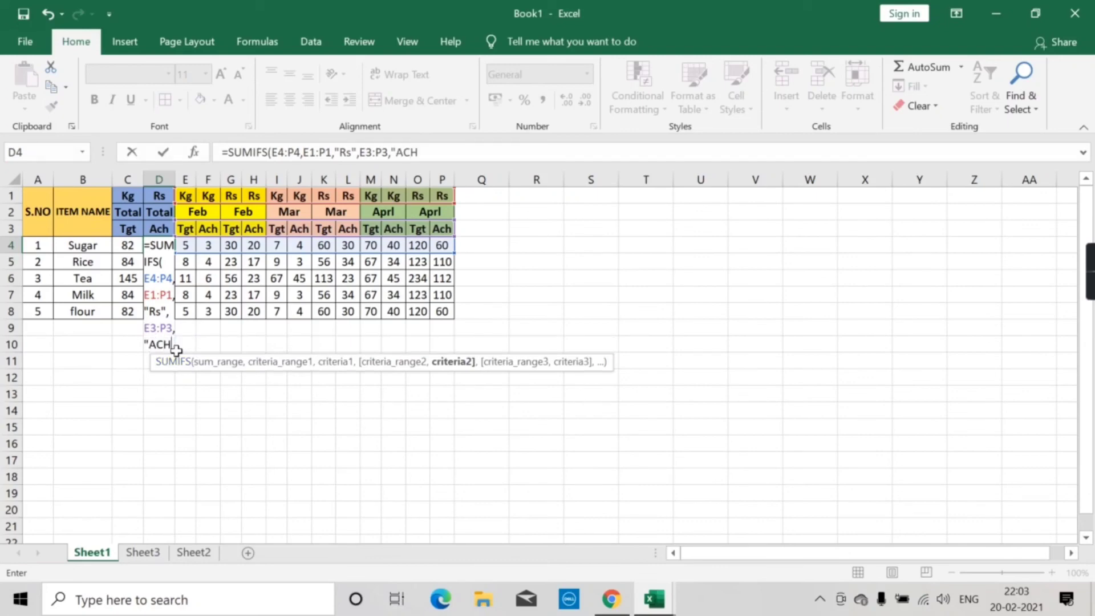
{"action": "key", "text": "BackSpace"}
{"action": "key", "text": "BackSpace"}
{"action": "type", "text": "ch"}
{"action": "type", "text": "\")"}
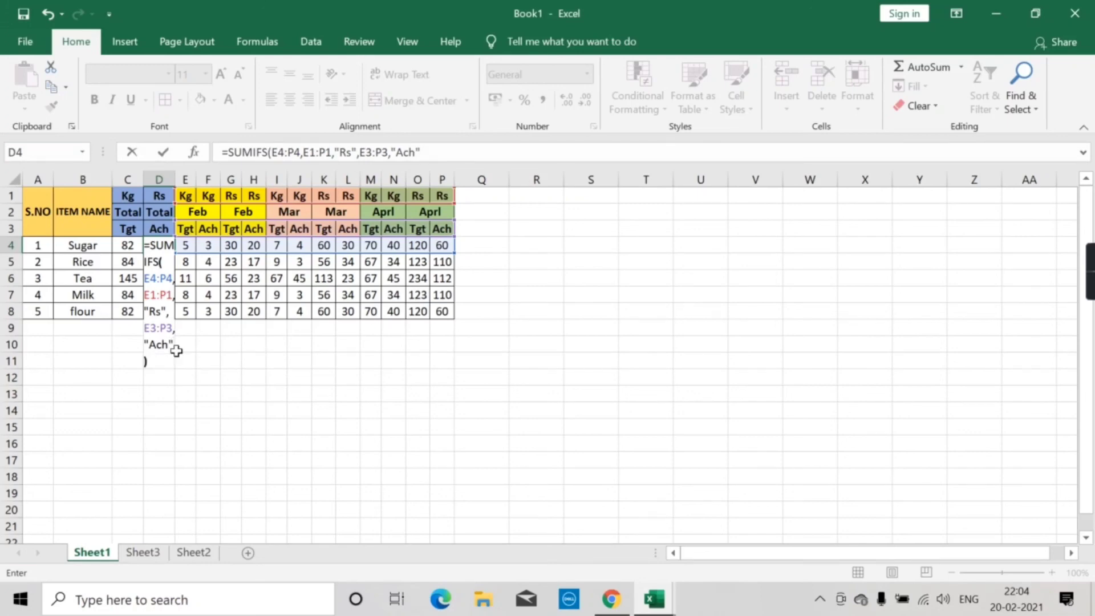
{"action": "key", "text": "Return"}
{"action": "key", "text": "Up"}
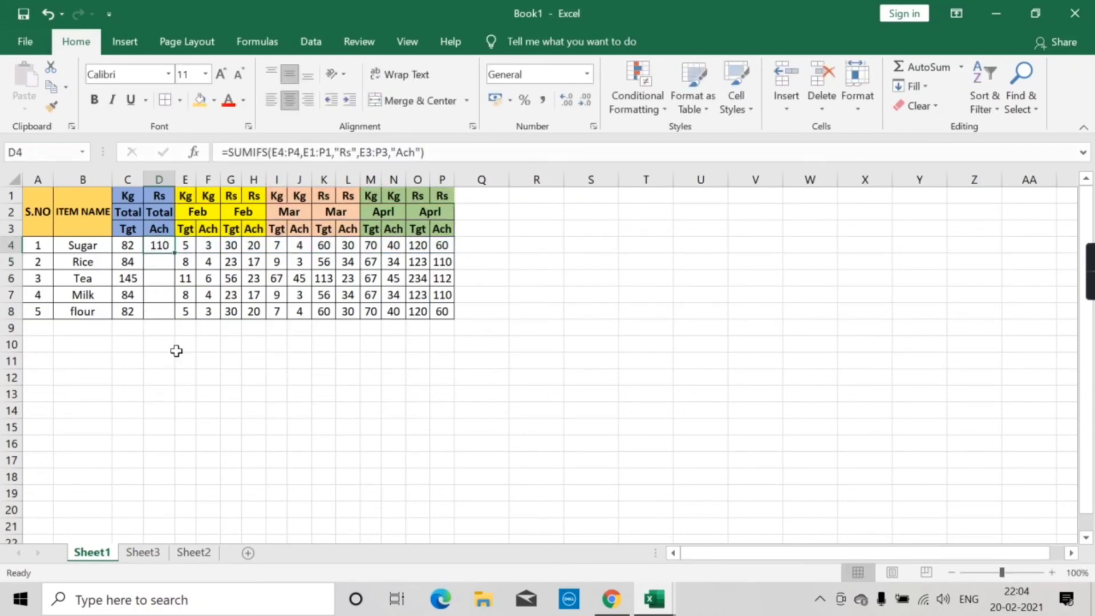
Step: Make the first criteria range in the D4 formula absolute as $E$1:$P$1
{"action": "left_click", "coordinate": [309, 153]}
{"action": "key", "text": "F4"}
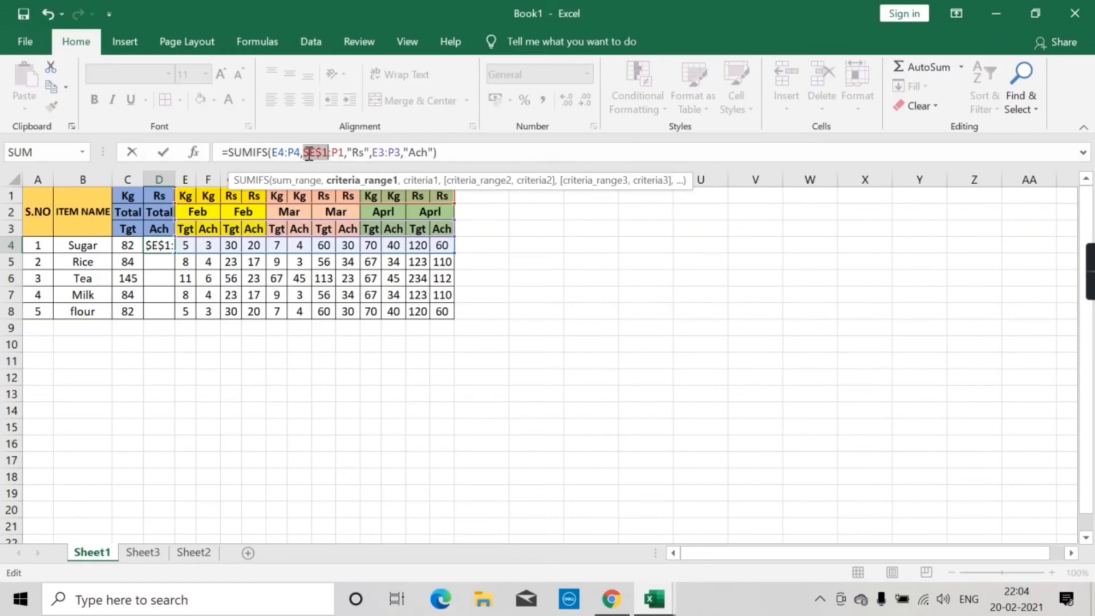
{"action": "key", "text": "Right"}
{"action": "key", "text": "Right"}
{"action": "key", "text": "F4"}
Step: Make the second criteria range in the D4 formula absolute as $E$3:$P$3 and commit the formula
{"action": "key", "text": "Right"}
{"action": "key", "text": "Right"}
{"action": "key", "text": "Right"}
{"action": "key", "text": "Right"}
{"action": "key", "text": "Right"}
{"action": "key", "text": "Right"}
{"action": "key", "text": "Right"}
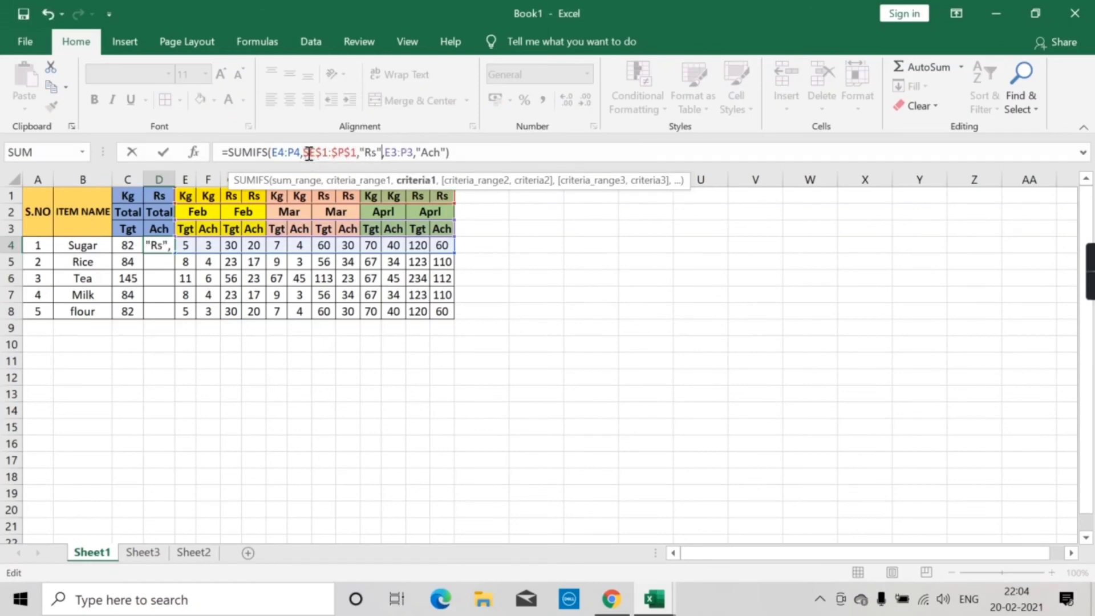
{"action": "key", "text": "F4"}
{"action": "key", "text": "Right"}
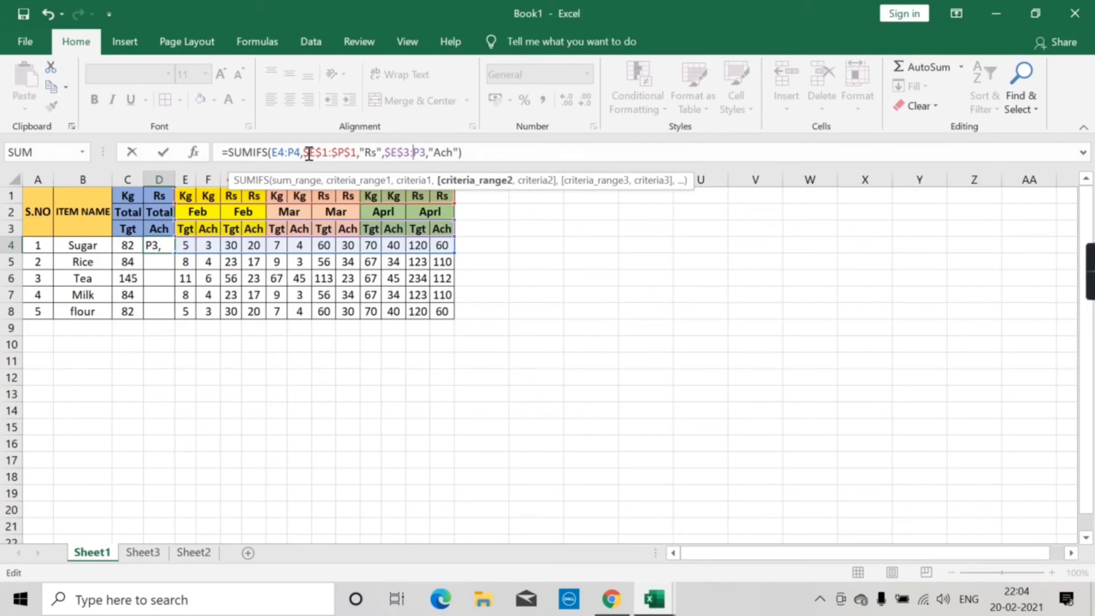
{"action": "key", "text": "F4"}
{"action": "key", "text": "Return"}
Step: Copy the D4 formula down through D8
{"action": "key", "text": "Up"}
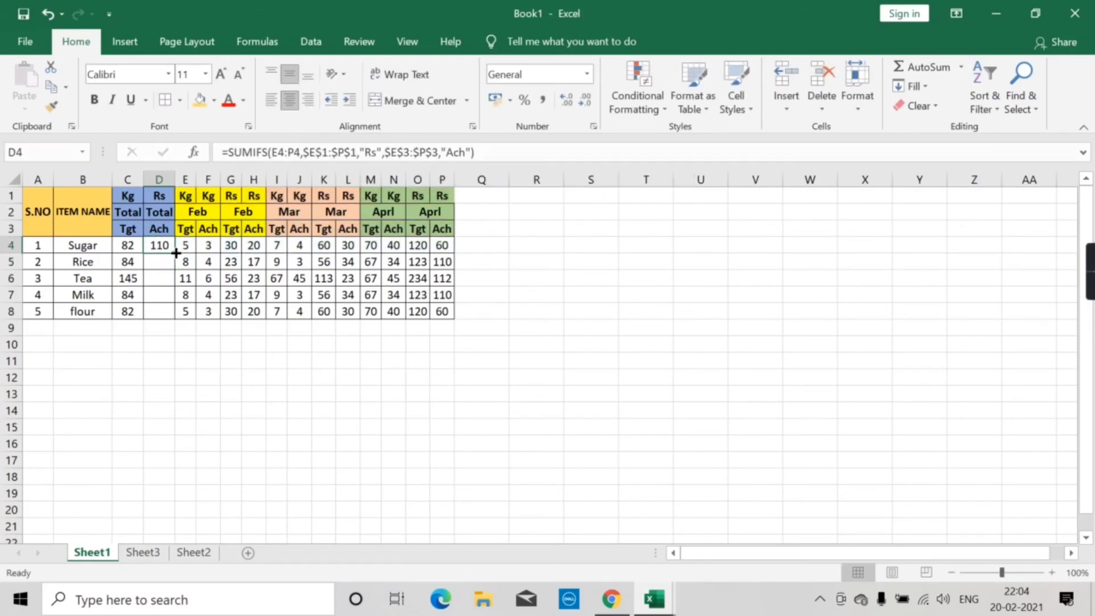
{"action": "left_click_drag", "start_coordinate": [179, 251], "coordinate": [176, 319]}
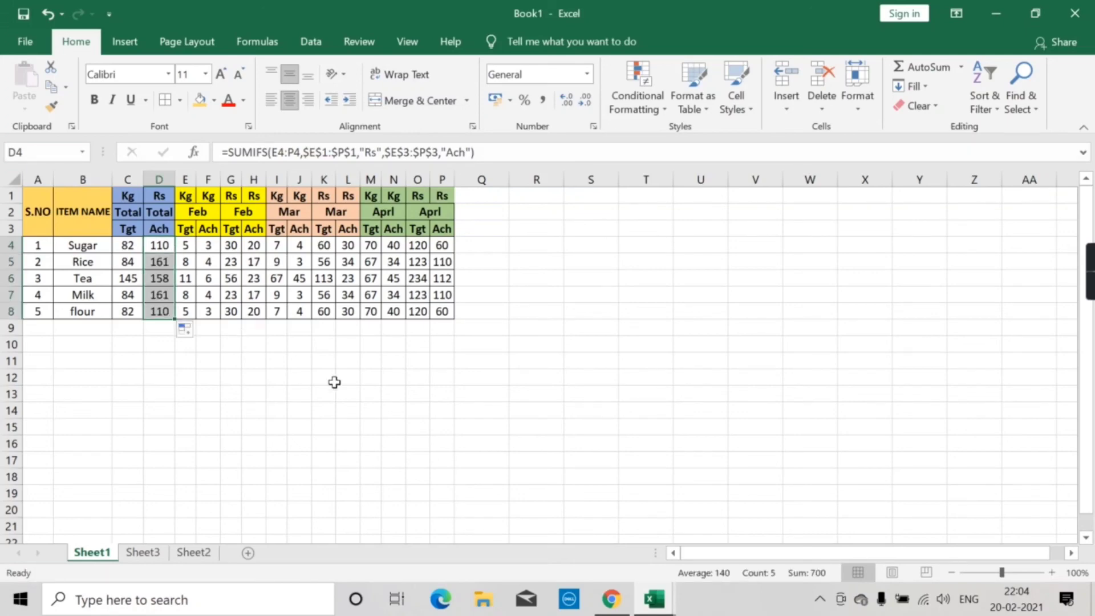
{"action": "key", "text": "Up"}
{"action": "key", "text": "Up"}
{"action": "key", "text": "Up"}
{"action": "key", "text": "Left"}
{"action": "key", "text": "Left"}
{"action": "key", "text": "Left"}
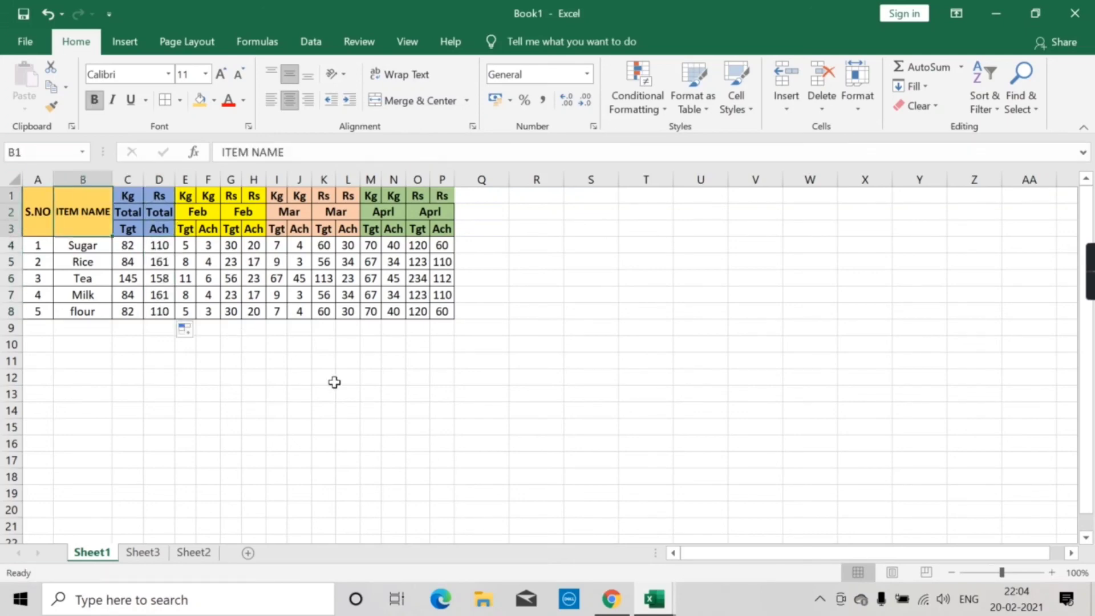